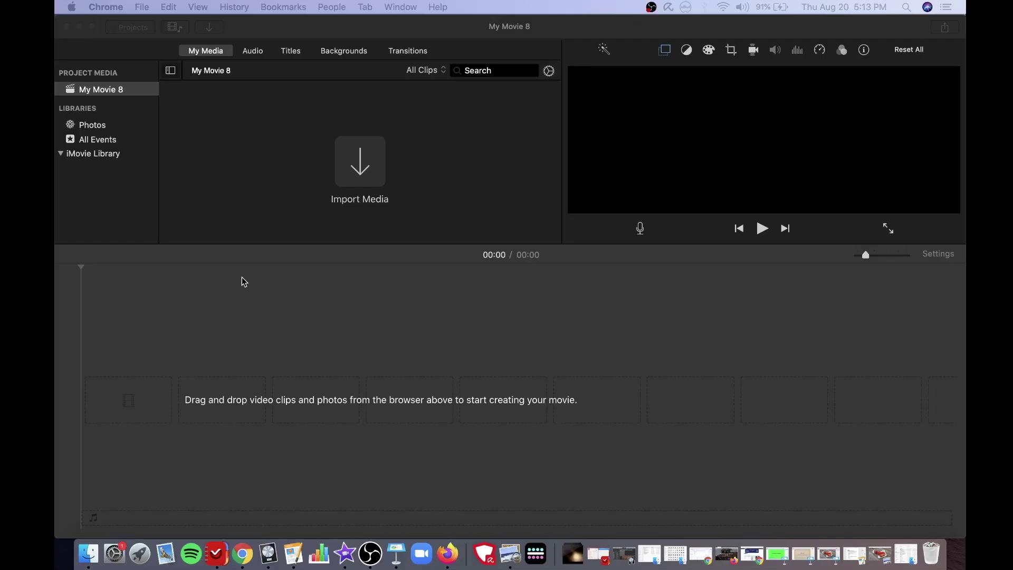
- Append the Industrial background to the timeline, making a 4-second movie, then return to My Media
{"action": "left_click", "coordinate": [345, 56]}
{"action": "left_click", "coordinate": [343, 51]}
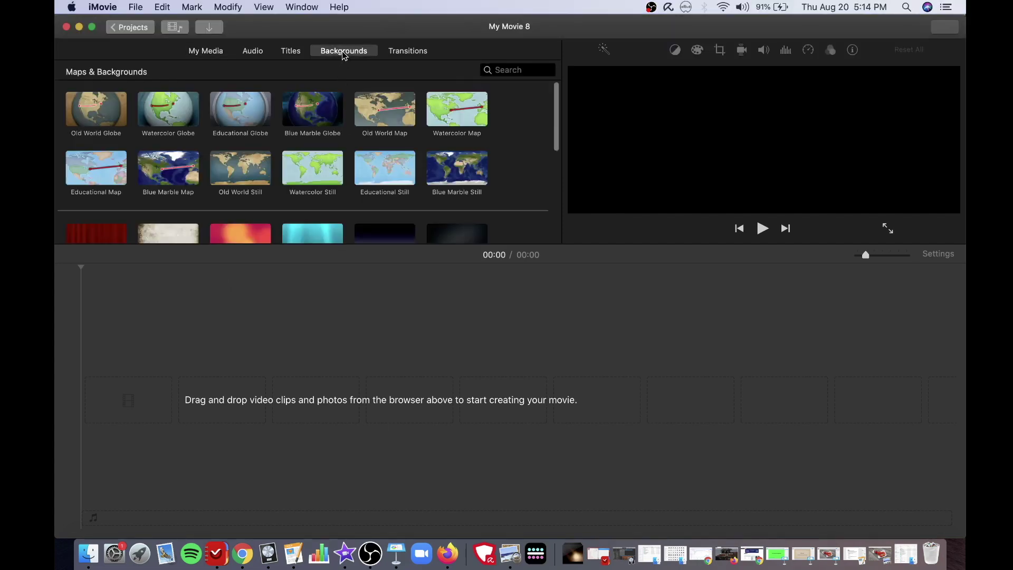
{"action": "left_click_drag", "start_coordinate": [415, 243], "coordinate": [415, 339]}
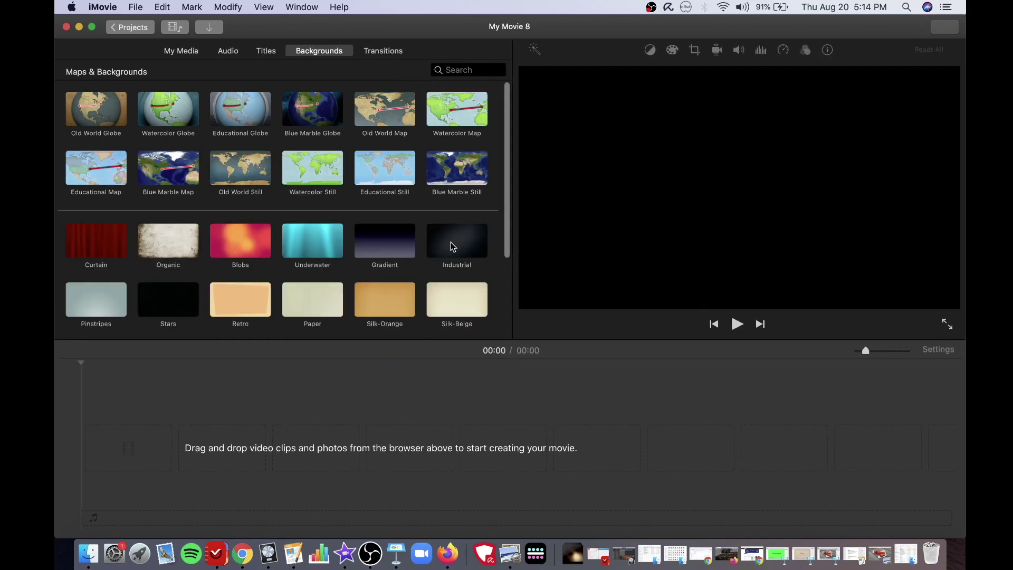
{"action": "left_click", "coordinate": [452, 246]}
{"action": "key", "text": "e"}
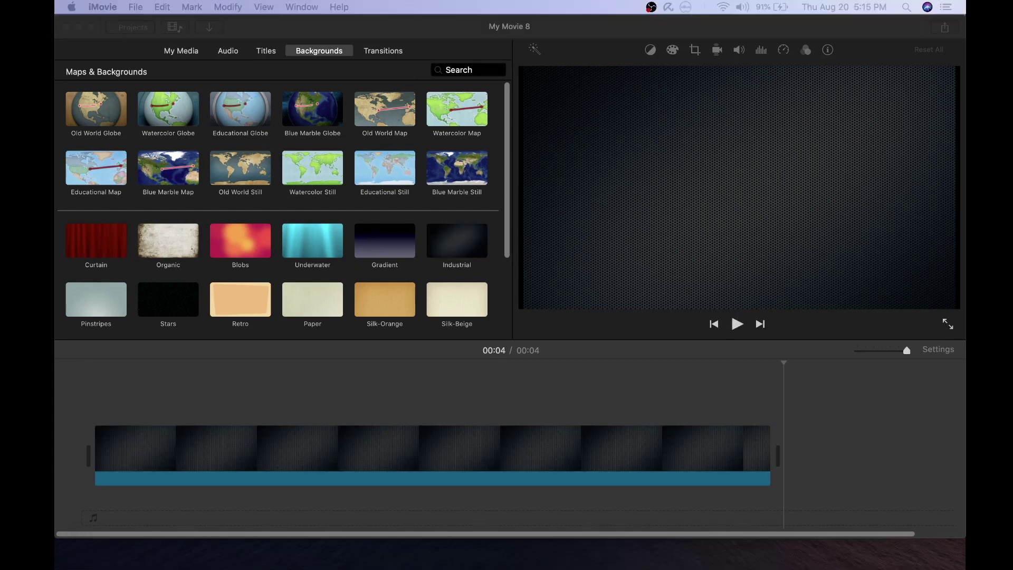
{"action": "left_click", "coordinate": [186, 53]}
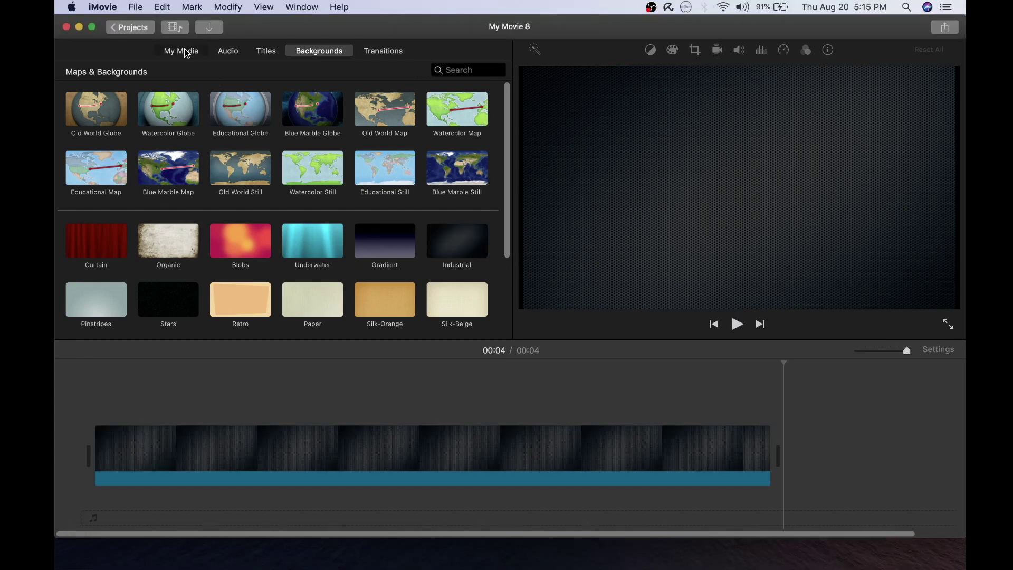
{"action": "left_click", "coordinate": [185, 53]}
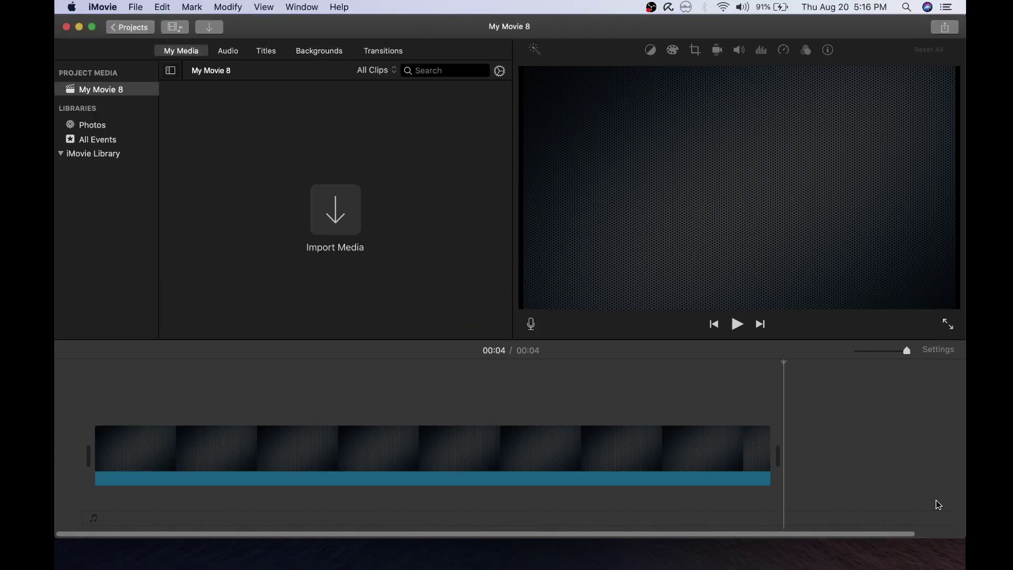
- Drag Lobster.png from the Finder home folder into iMovie's My Media area
{"action": "key", "text": "super+Tab"}
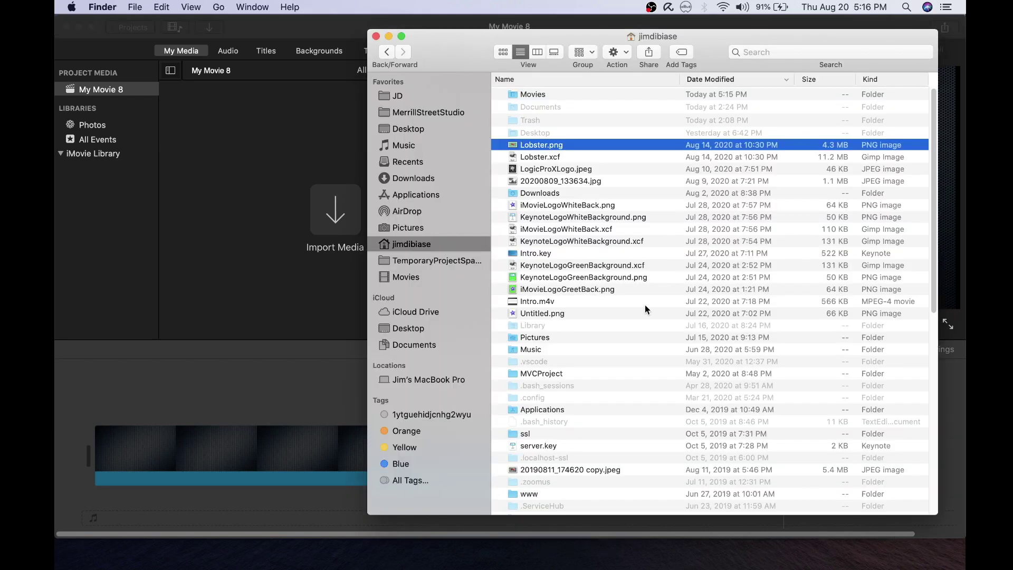
{"action": "left_click_drag", "start_coordinate": [514, 145], "coordinate": [239, 106]}
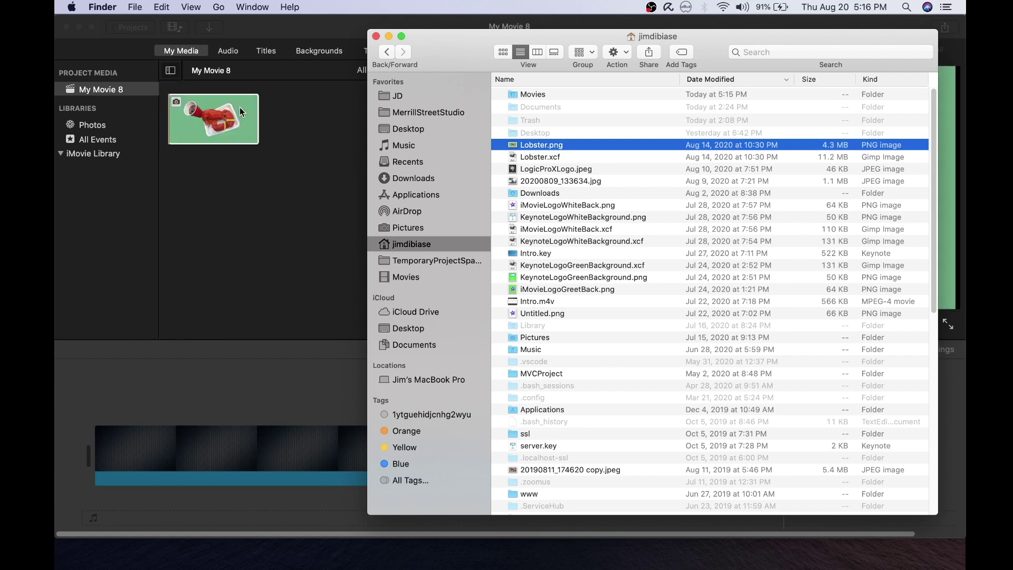
{"action": "left_click", "coordinate": [364, 50]}
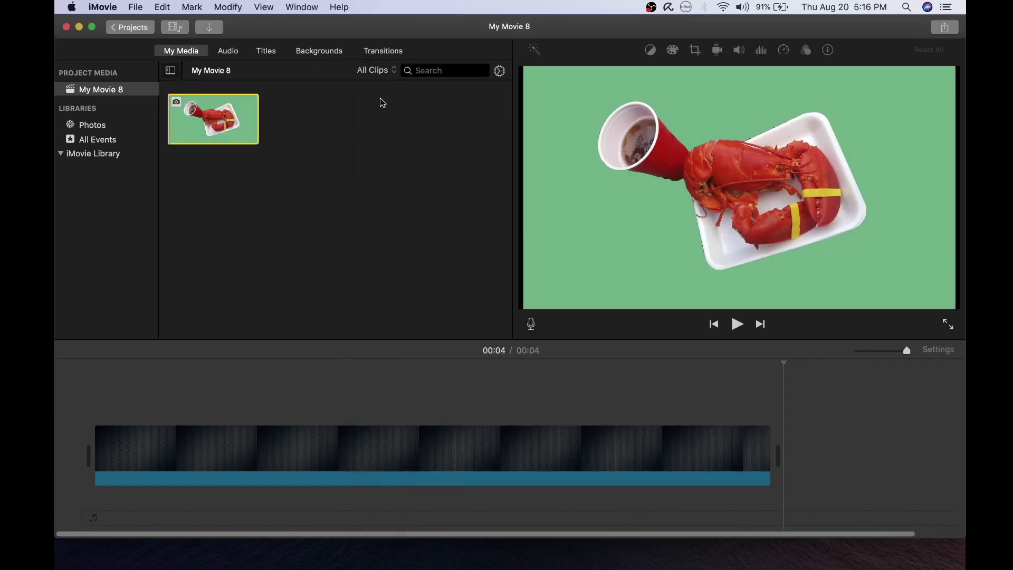
- Place the Lobster clip above the Industrial background and apply the Green/Blue Screen overlay
{"action": "left_click_drag", "start_coordinate": [235, 133], "coordinate": [102, 407]}
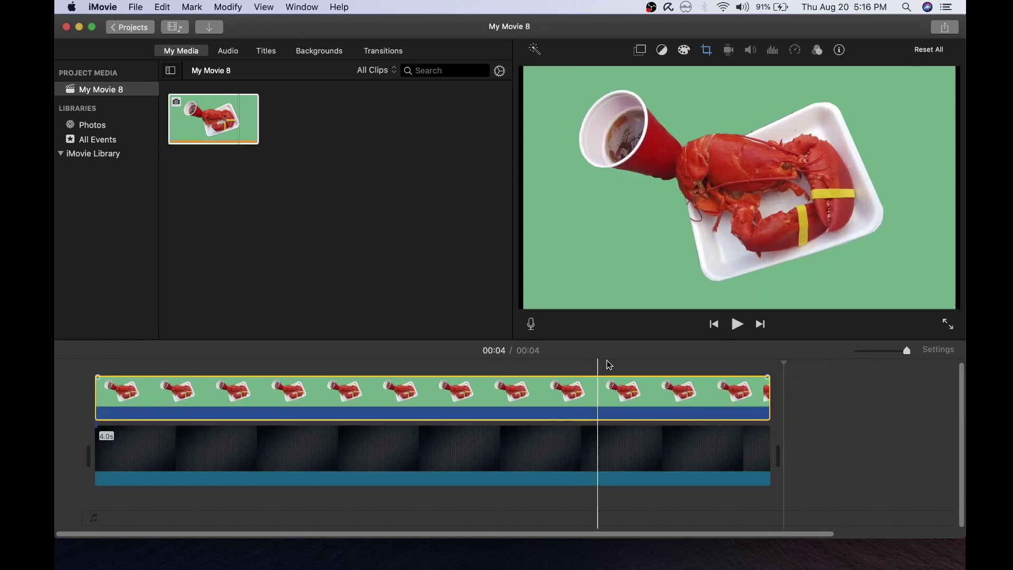
{"action": "left_click", "coordinate": [640, 51]}
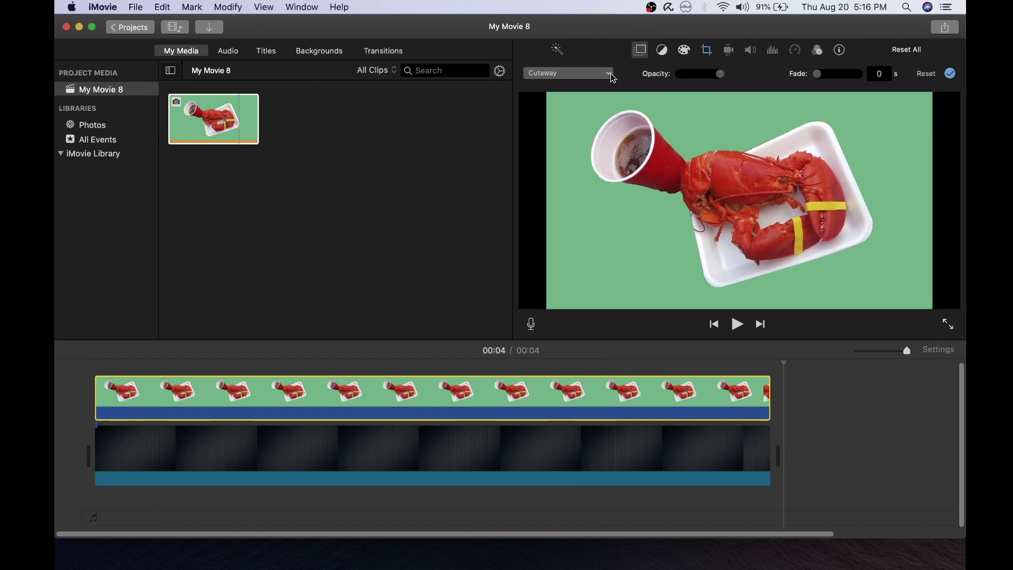
{"action": "left_click", "coordinate": [610, 73]}
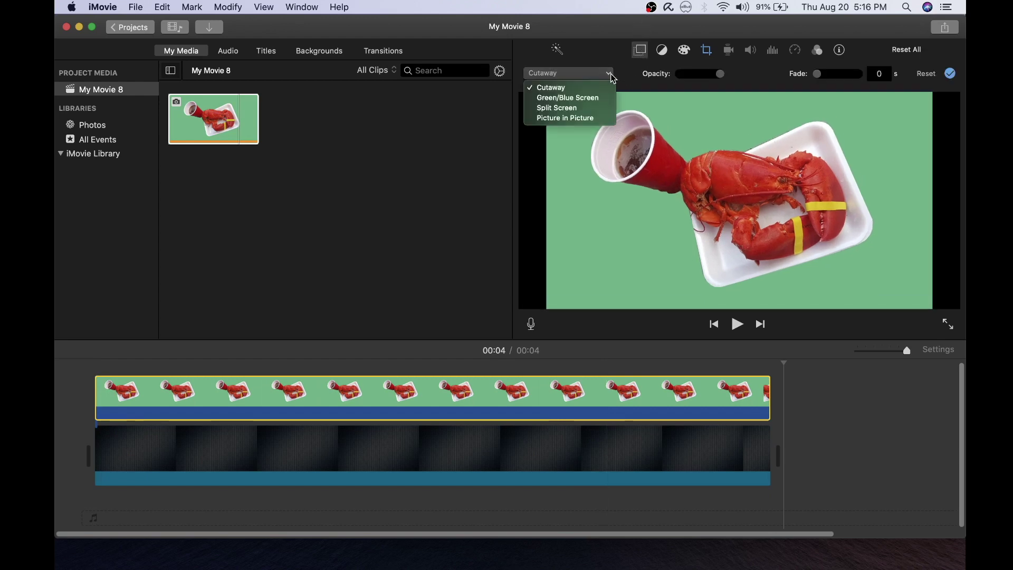
{"action": "left_click", "coordinate": [596, 98]}
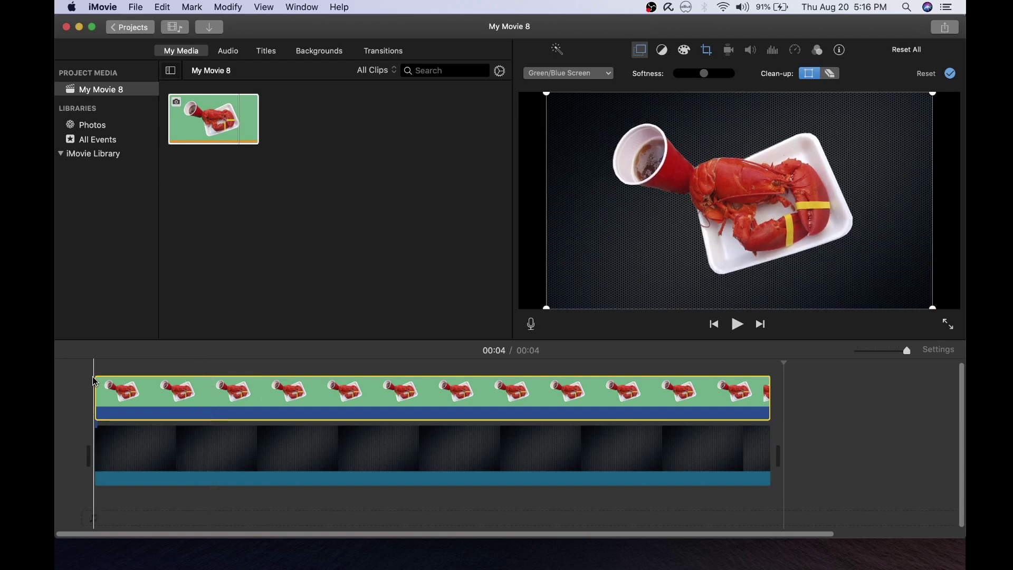
{"action": "left_click", "coordinate": [98, 372]}
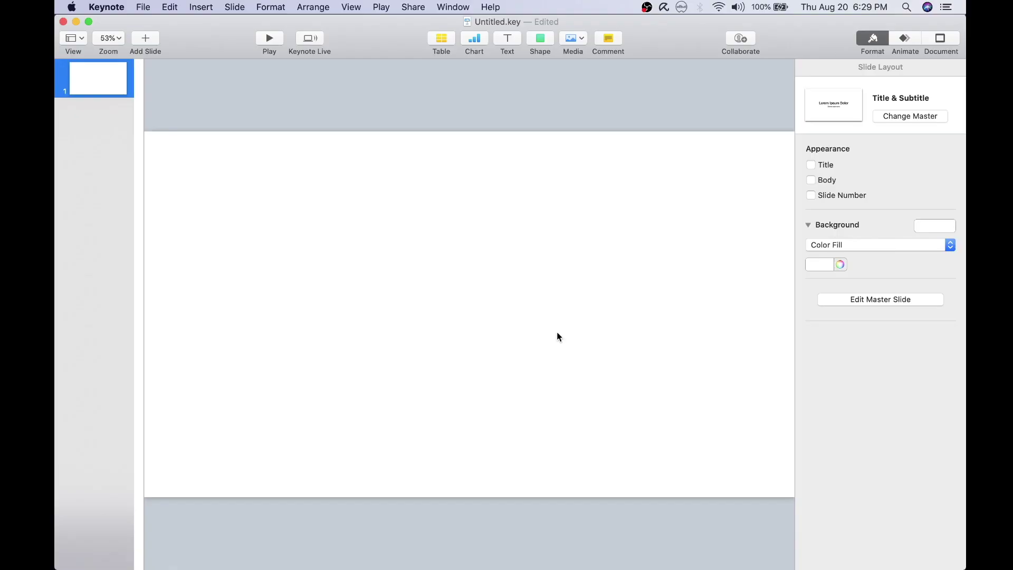
- Add a text box to the slide reading 'This is Transparent Text!!!!'
{"action": "left_click", "coordinate": [509, 38]}
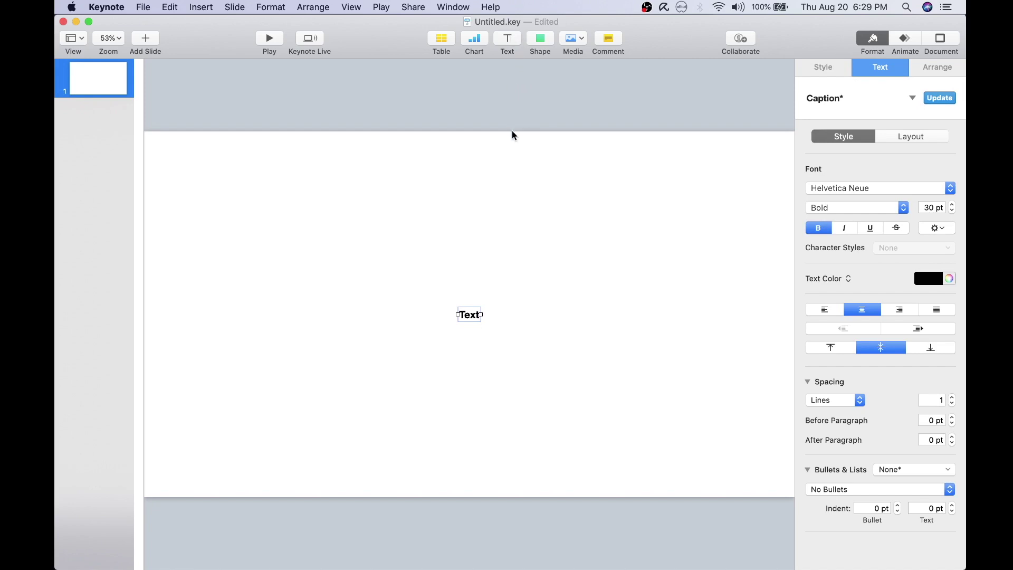
{"action": "type", "text": "This is"}
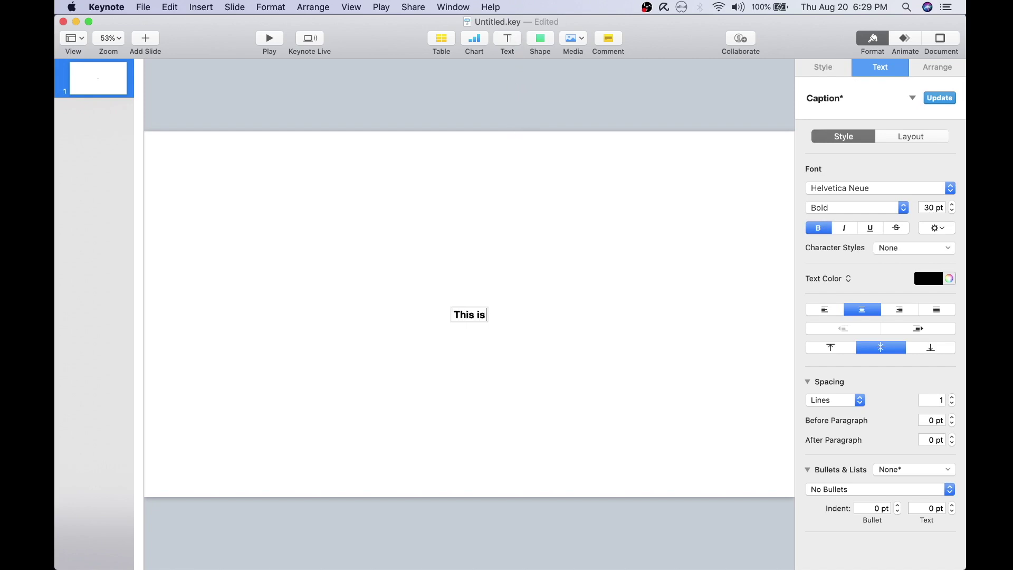
{"action": "type", "text": " Transpare"}
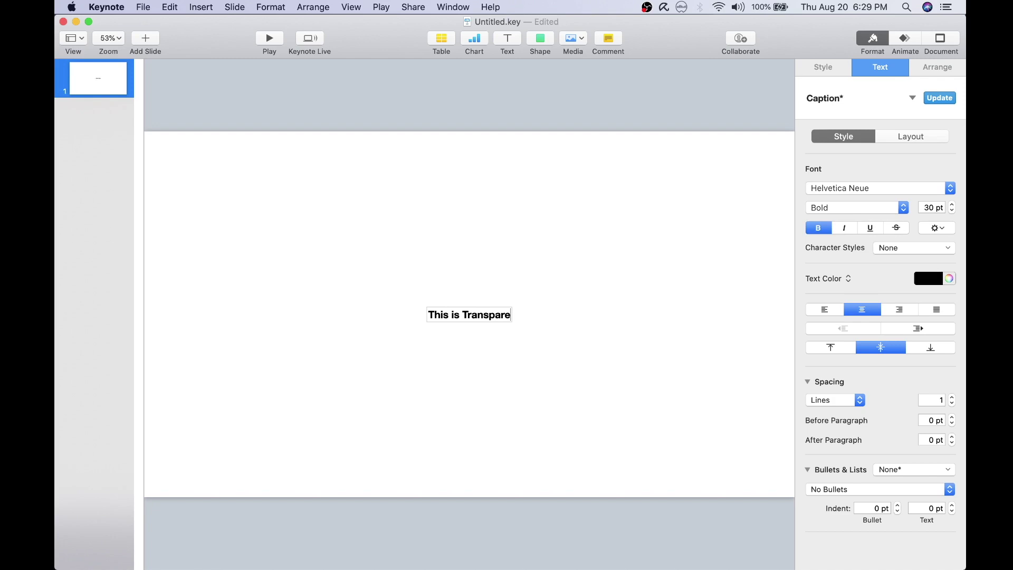
{"action": "type", "text": "nt Text"}
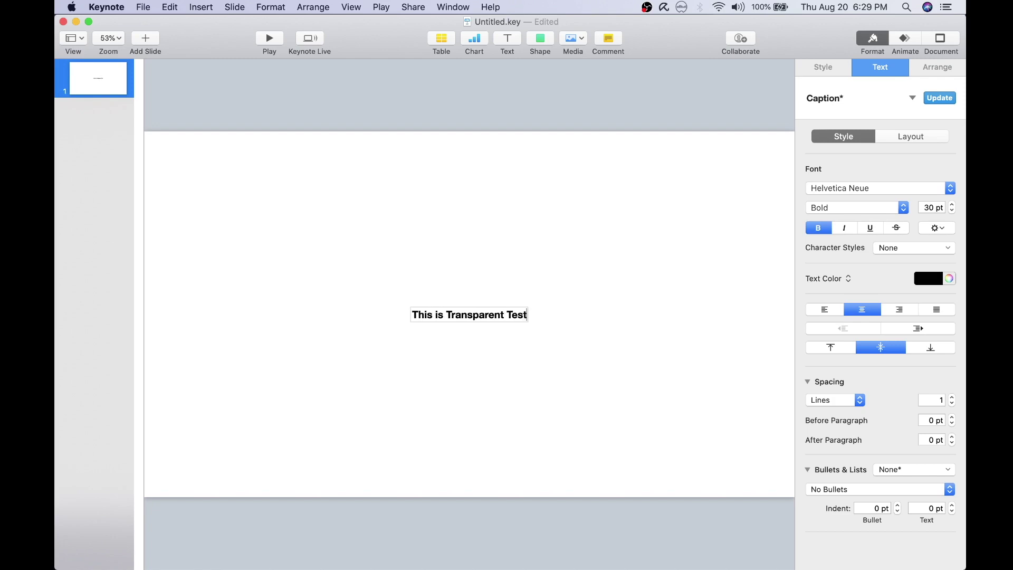
{"action": "key", "text": "BackSpace"}
{"action": "type", "text": "t!!!!"}
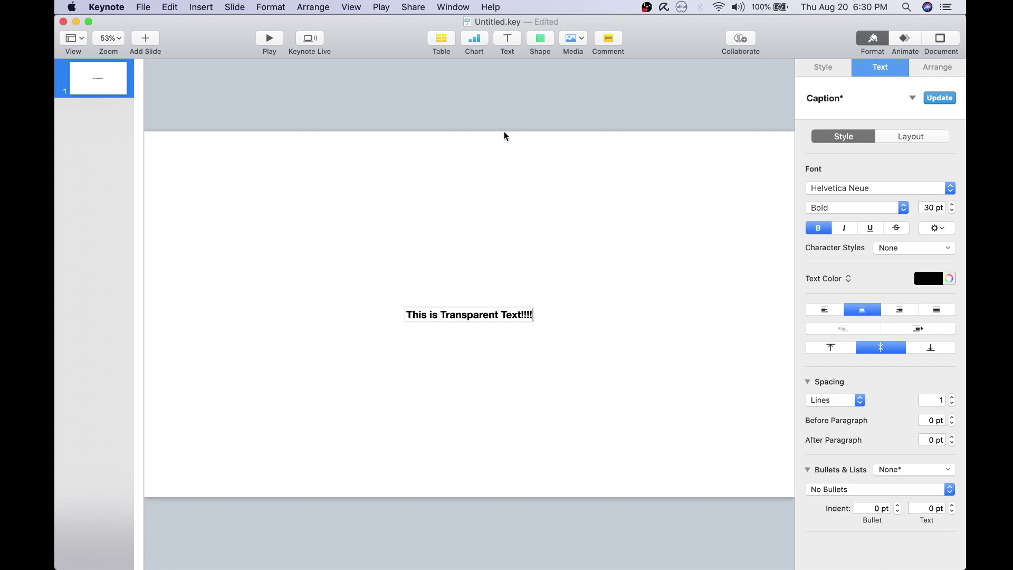
{"action": "left_click", "coordinate": [505, 263]}
- Raise the caption's font size from 30 pt to 85 pt in the Text format pane
{"action": "left_click", "coordinate": [486, 323]}
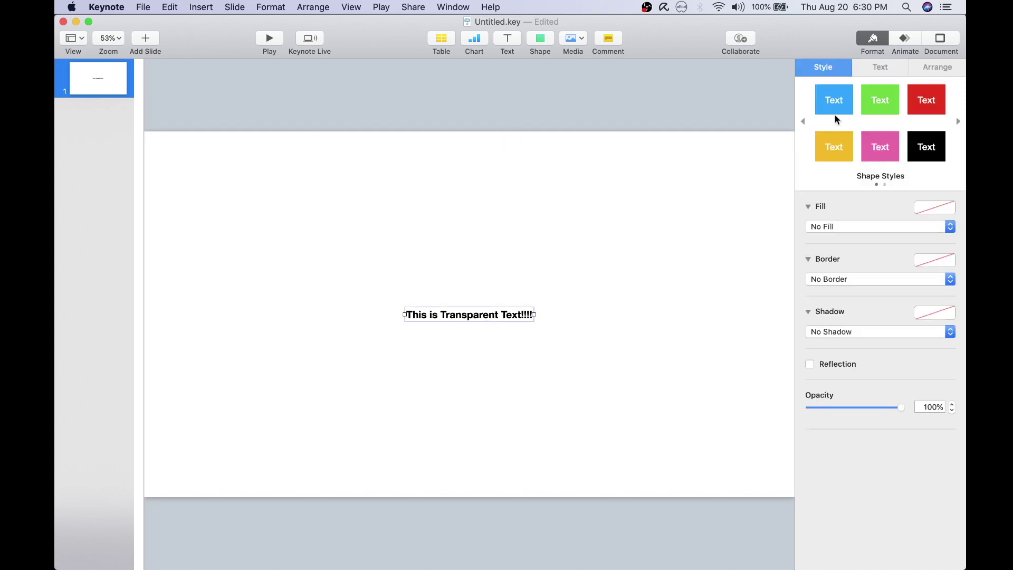
{"action": "left_click", "coordinate": [871, 39]}
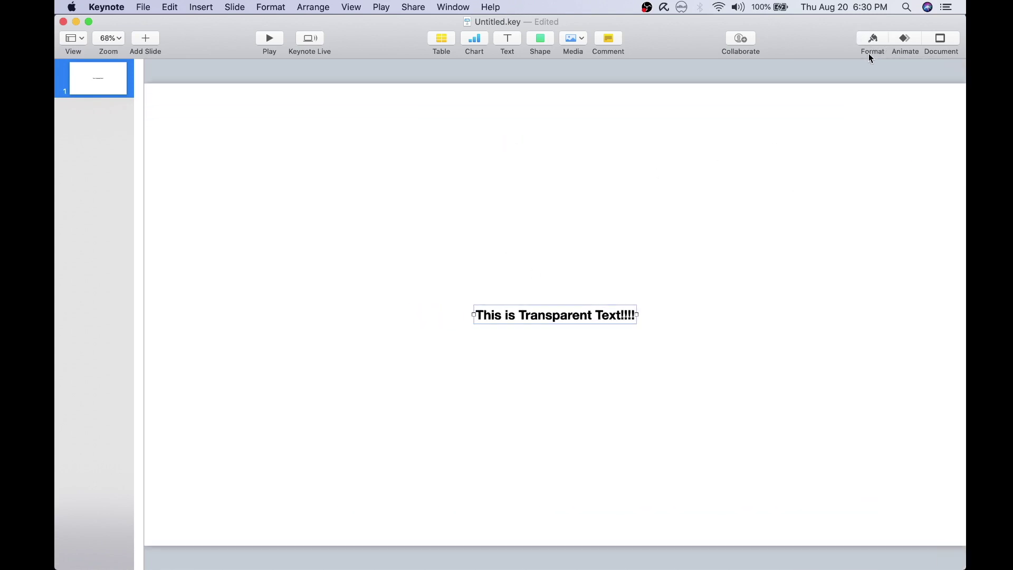
{"action": "left_click", "coordinate": [867, 39]}
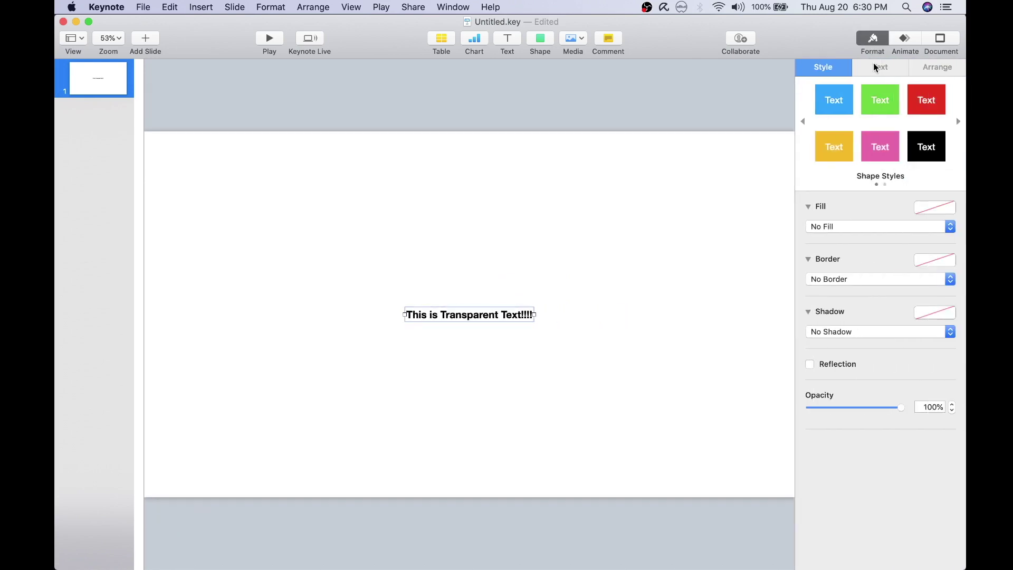
{"action": "left_click", "coordinate": [875, 67]}
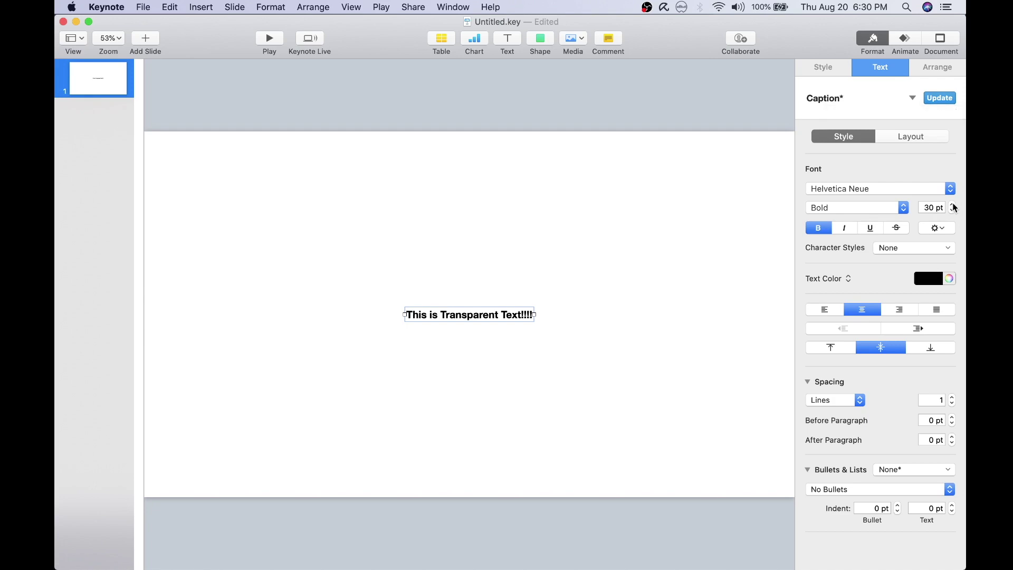
{"action": "left_click_drag", "start_coordinate": [952, 205], "coordinate": [953, 205]}
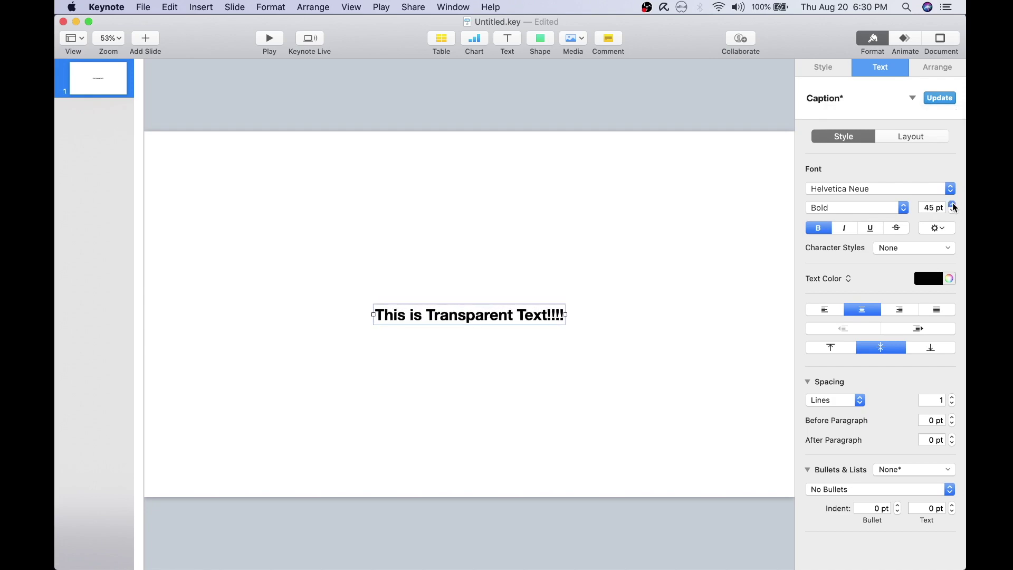
{"action": "left_click", "coordinate": [952, 205]}
{"action": "left_click", "coordinate": [952, 204]}
{"action": "left_click", "coordinate": [952, 204]}
{"action": "left_click", "coordinate": [952, 204]}
{"action": "left_click", "coordinate": [952, 205]}
{"action": "left_click", "coordinate": [952, 205]}
{"action": "left_click", "coordinate": [952, 204]}
{"action": "left_click", "coordinate": [951, 204]}
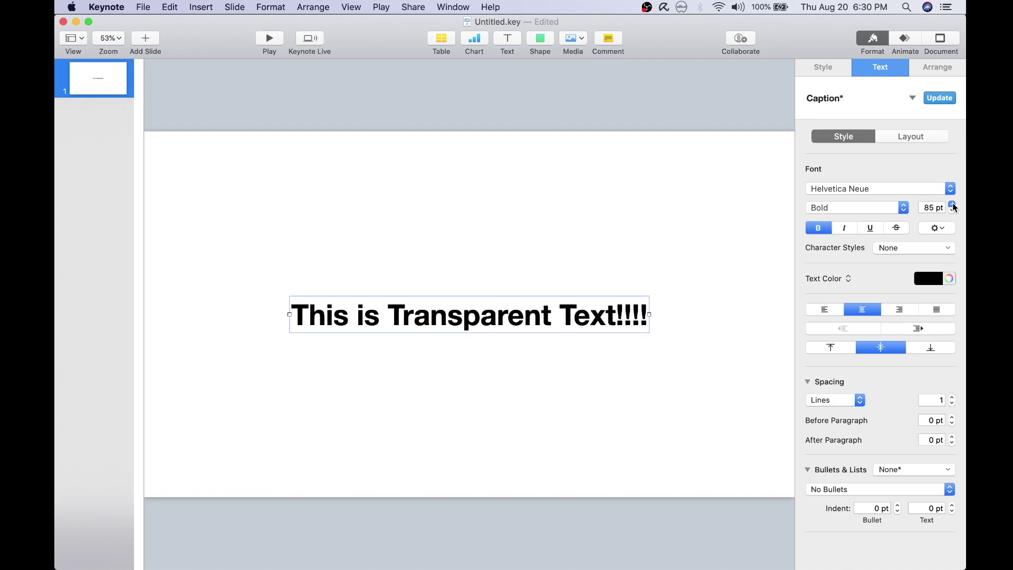
{"action": "left_click", "coordinate": [952, 204]}
{"action": "left_click", "coordinate": [674, 195]}
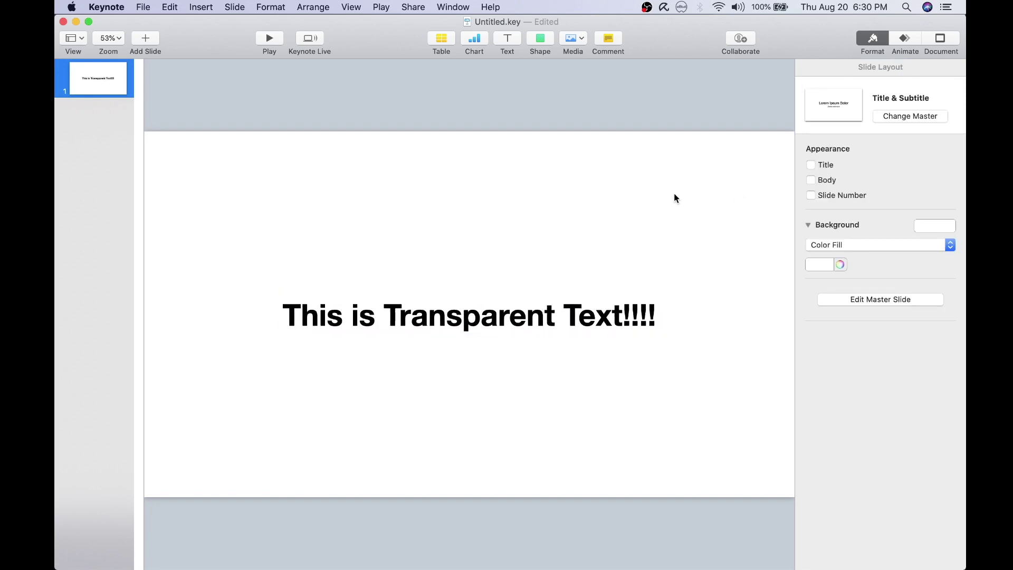
- Give the slide a solid bright green background and move the caption slightly upward
{"action": "left_click", "coordinate": [839, 265]}
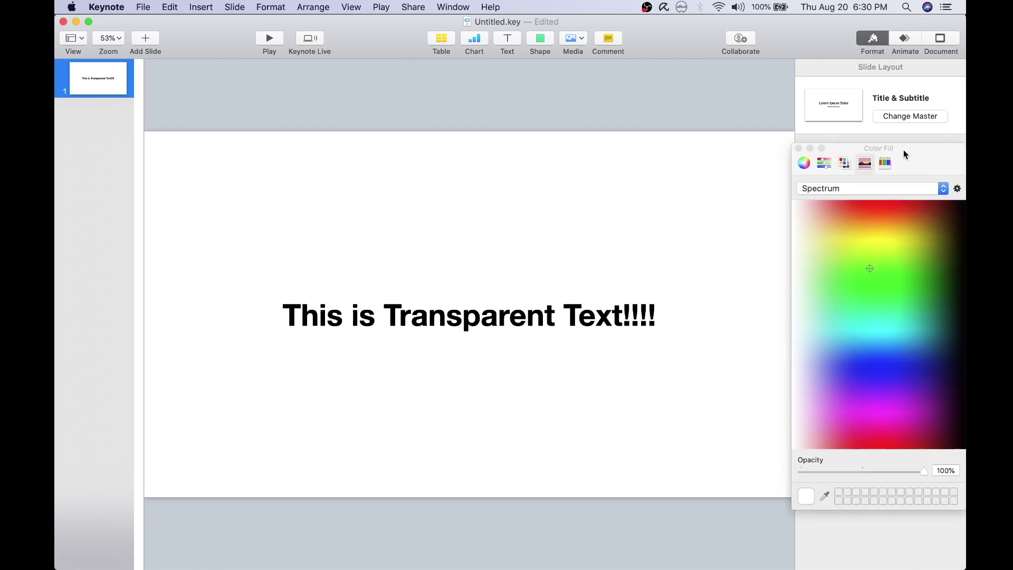
{"action": "left_click_drag", "start_coordinate": [903, 150], "coordinate": [661, 81]}
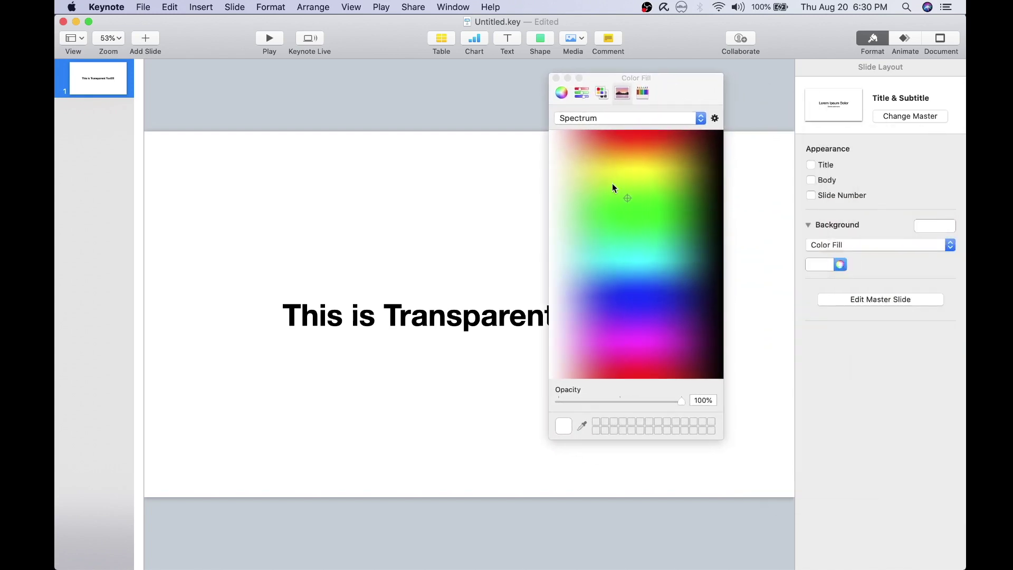
{"action": "left_click", "coordinate": [628, 210]}
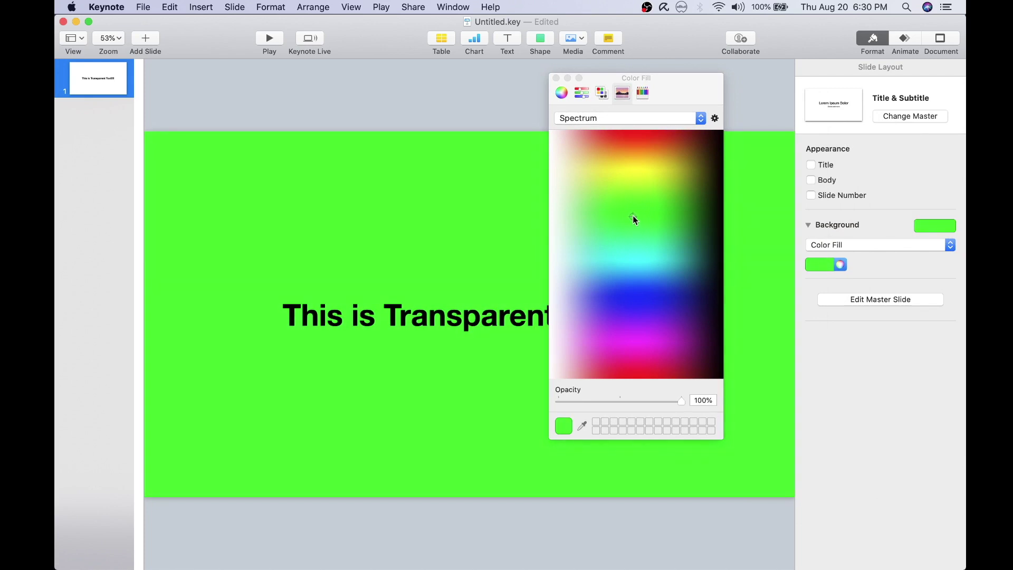
{"action": "left_click", "coordinate": [556, 78]}
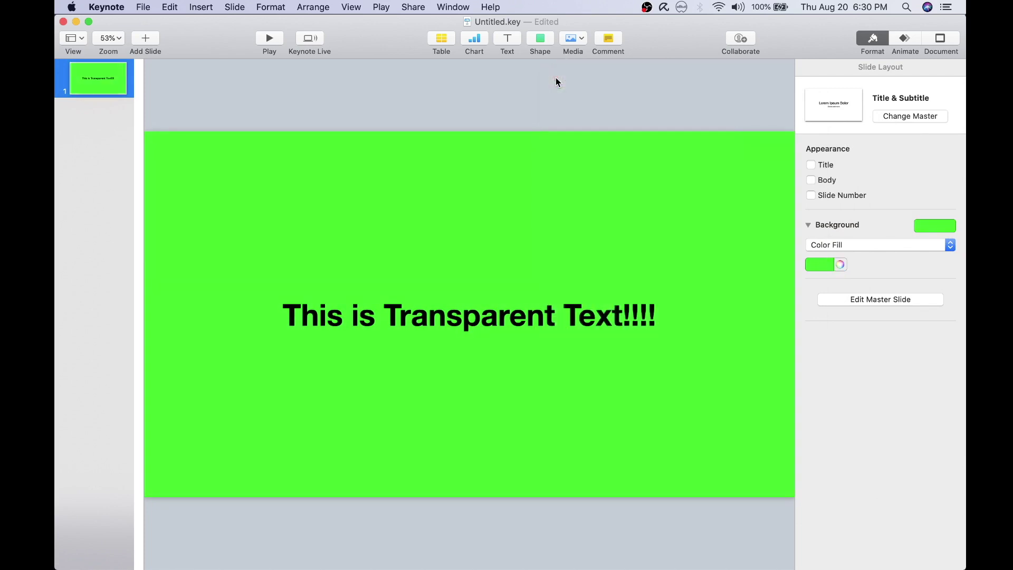
{"action": "left_click_drag", "start_coordinate": [519, 318], "coordinate": [519, 310]}
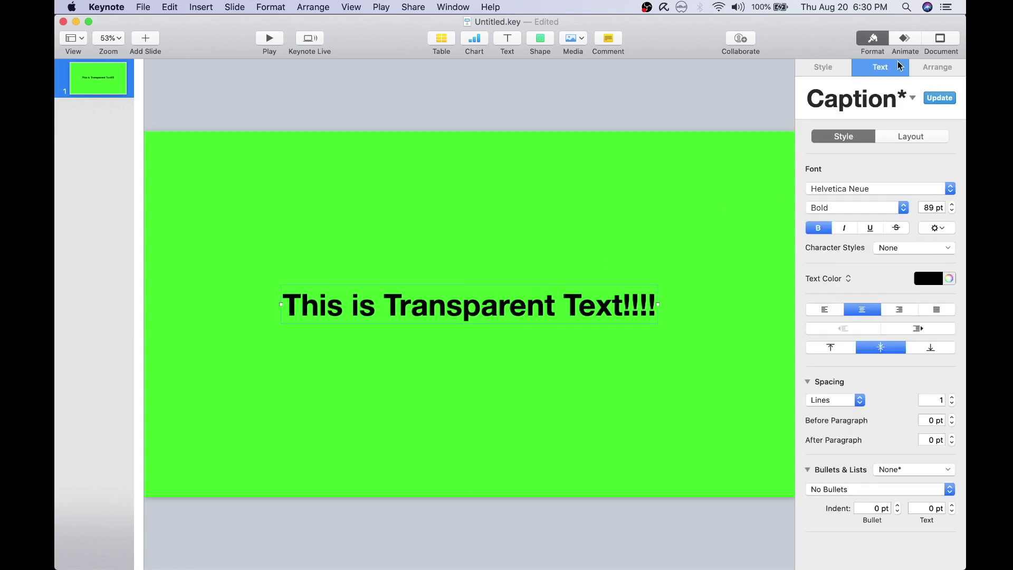
- Give the caption a Fireworks build-in lasting 3.00 seconds
{"action": "left_click", "coordinate": [905, 40]}
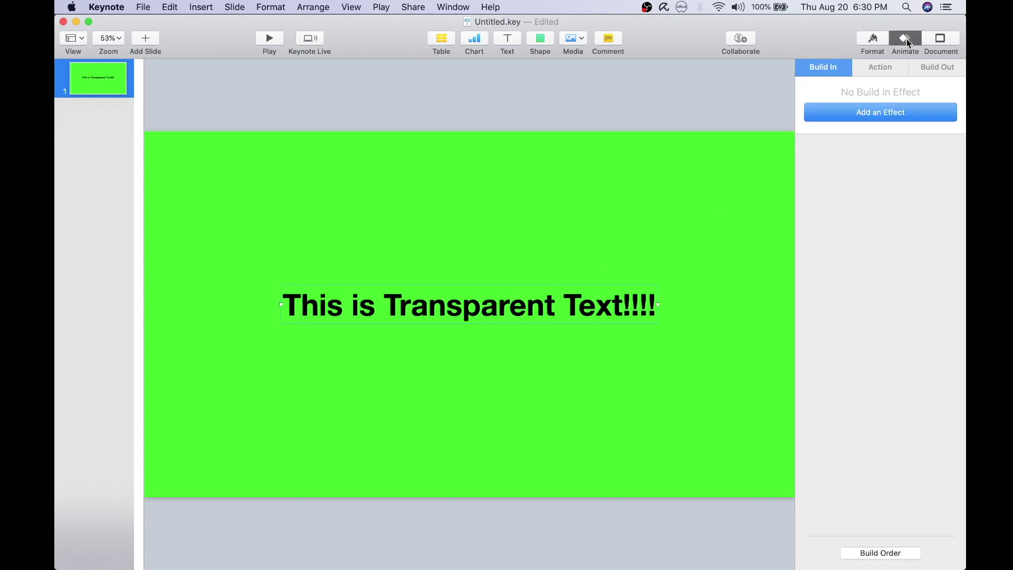
{"action": "left_click", "coordinate": [881, 114]}
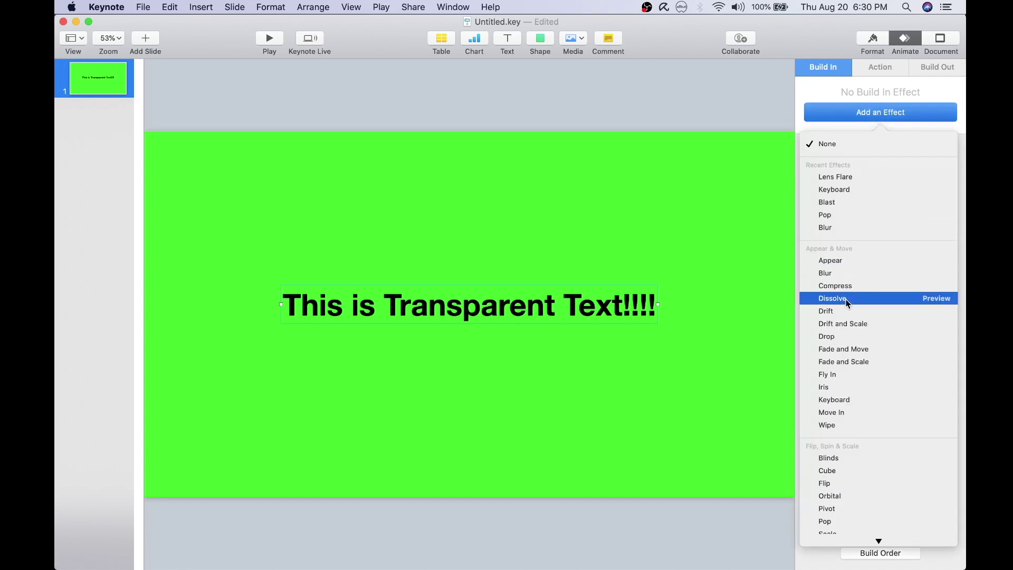
{"action": "scroll", "coordinate": [857, 438], "scroll_direction": "down", "scroll_amount": 10}
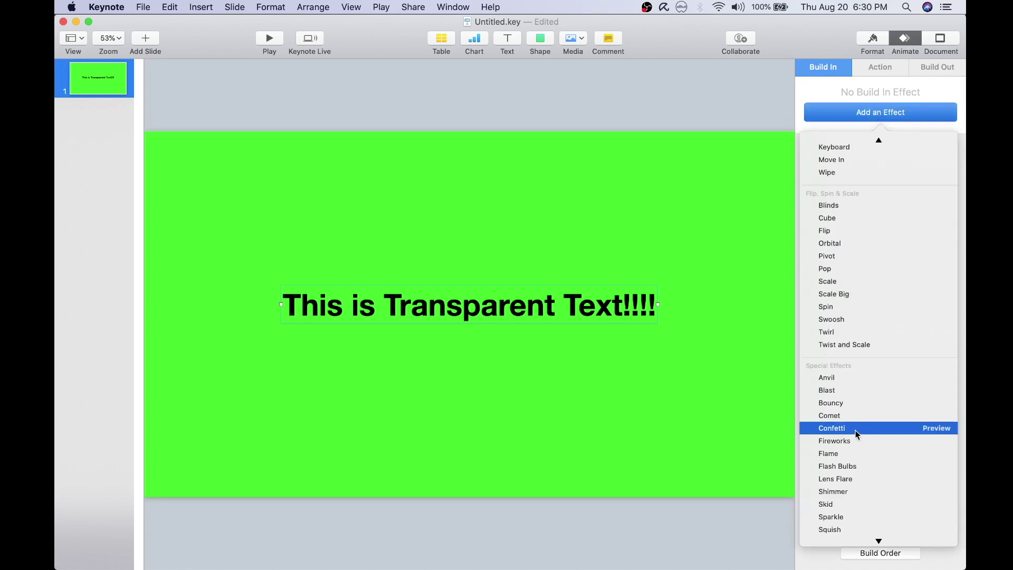
{"action": "left_click", "coordinate": [852, 441]}
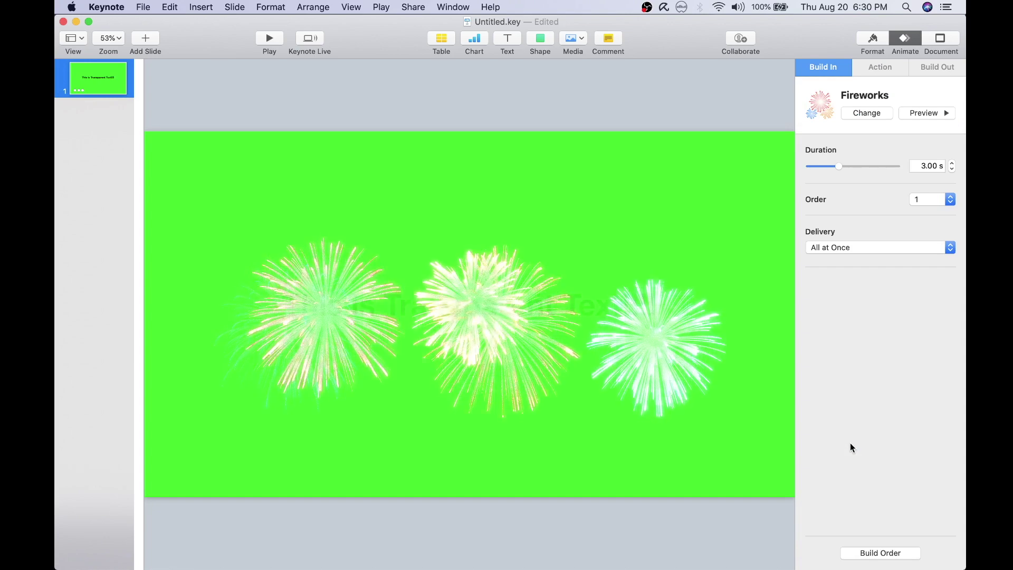
{"action": "left_click", "coordinate": [951, 164]}
- Add a Crumble build-out to the caption lasting 3.25 seconds
{"action": "left_click", "coordinate": [922, 71]}
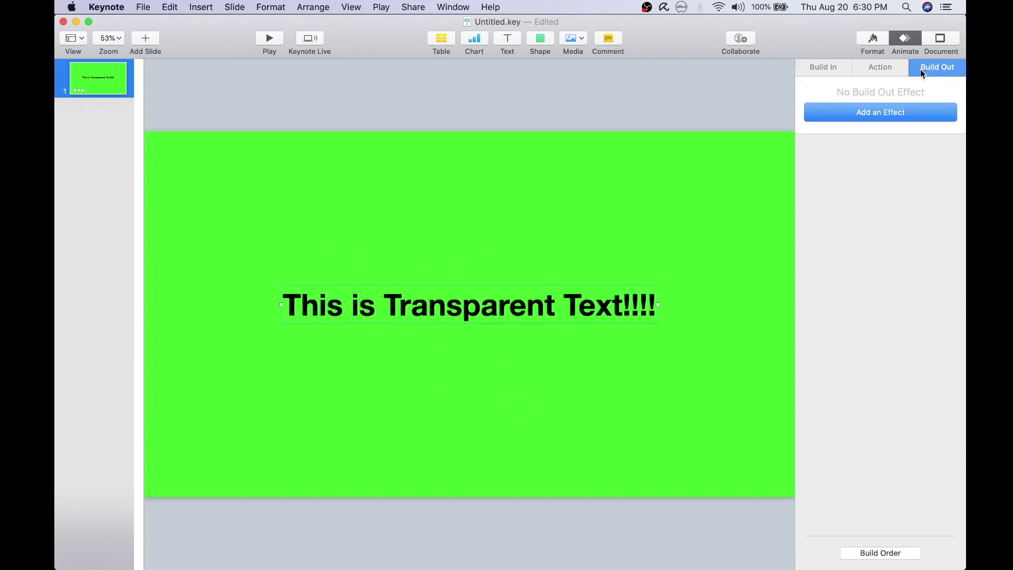
{"action": "left_click", "coordinate": [879, 122]}
{"action": "scroll", "coordinate": [862, 437], "scroll_direction": "down", "scroll_amount": 8}
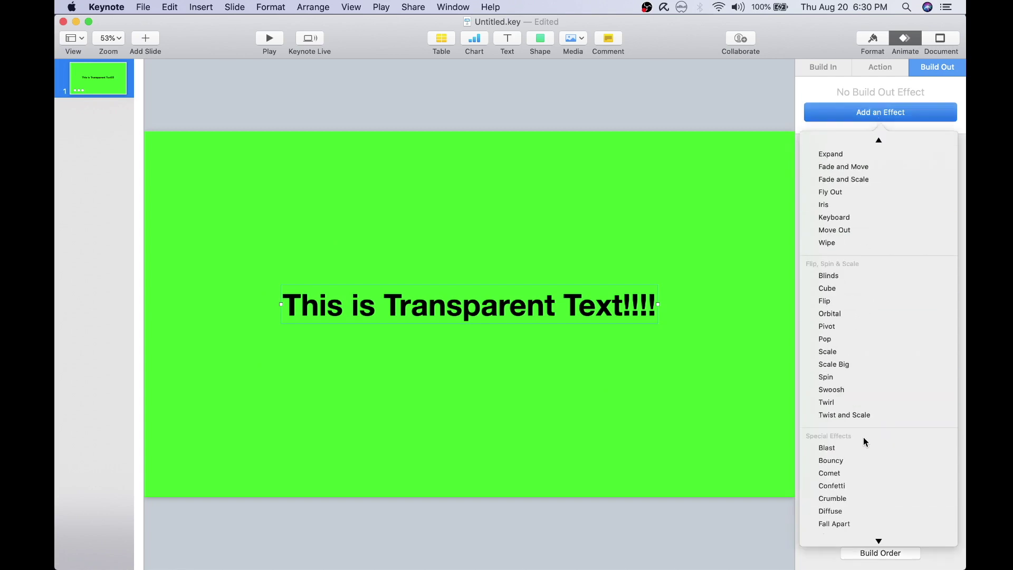
{"action": "left_click", "coordinate": [856, 468]}
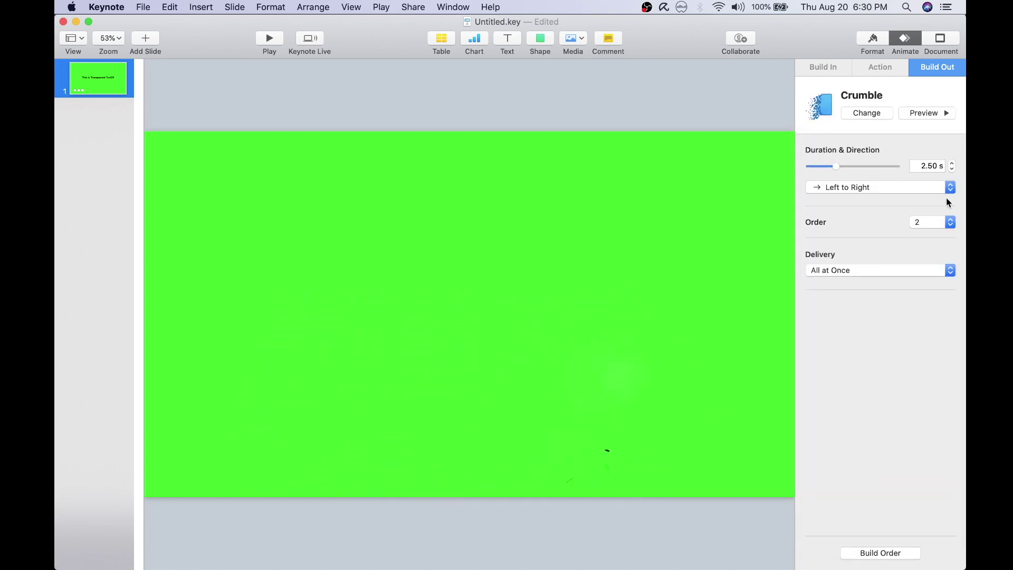
{"action": "left_click", "coordinate": [952, 163]}
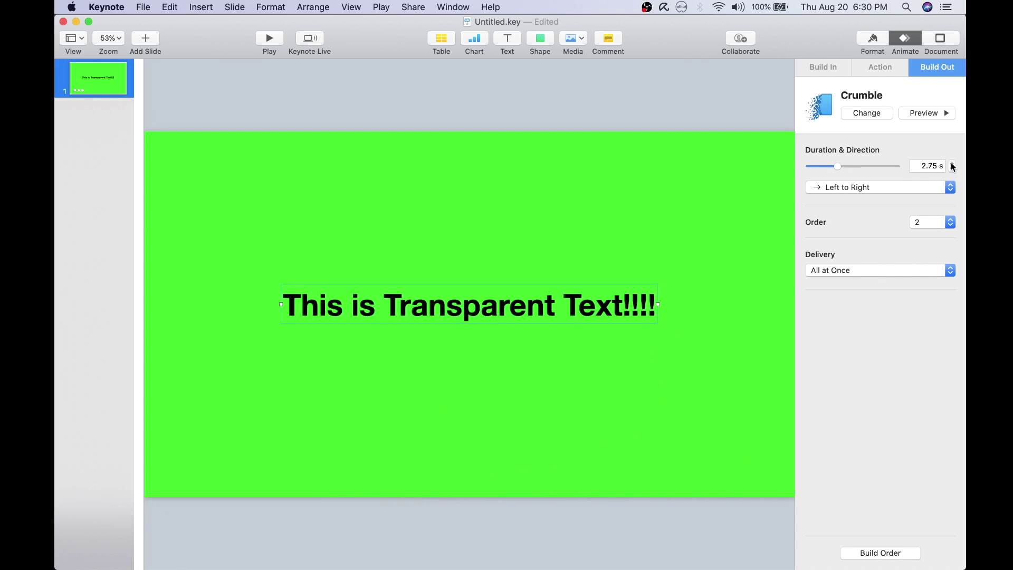
{"action": "left_click", "coordinate": [652, 179]}
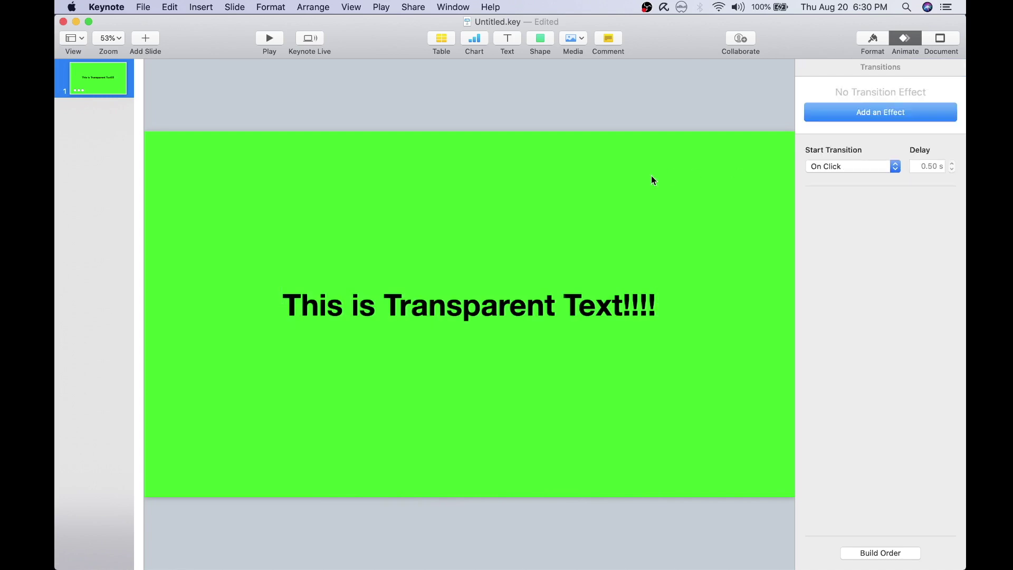
{"action": "left_click", "coordinate": [142, 8]}
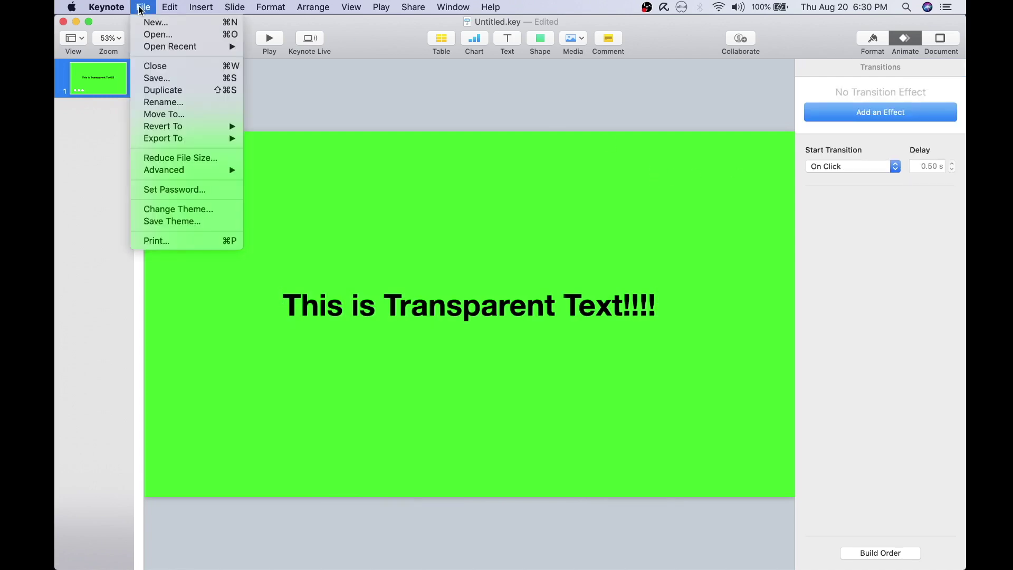
- Save the presentation as TransparentTextOverlay.key, replacing the existing file
{"action": "left_click", "coordinate": [155, 78]}
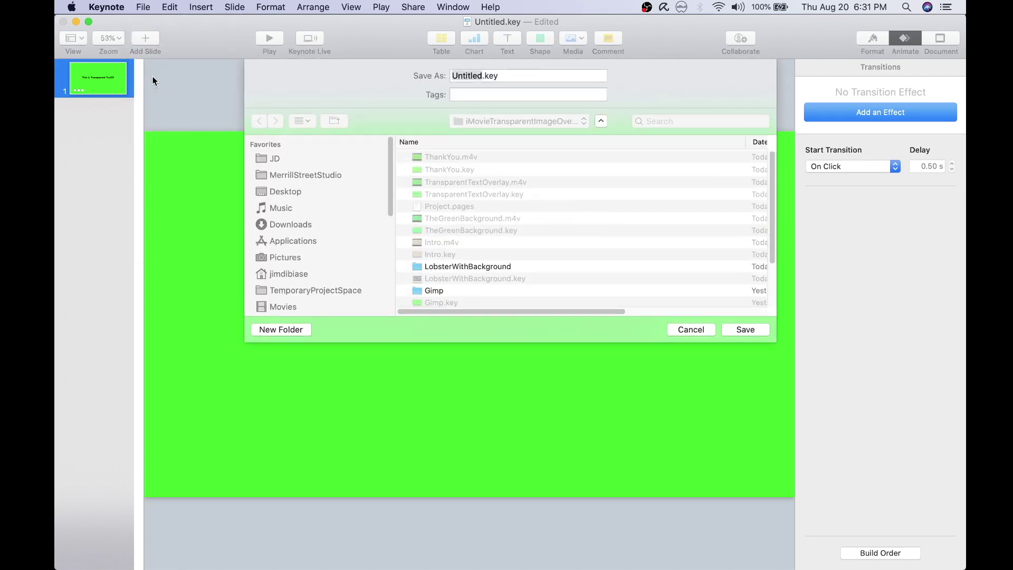
{"action": "type", "text": "Transparen"}
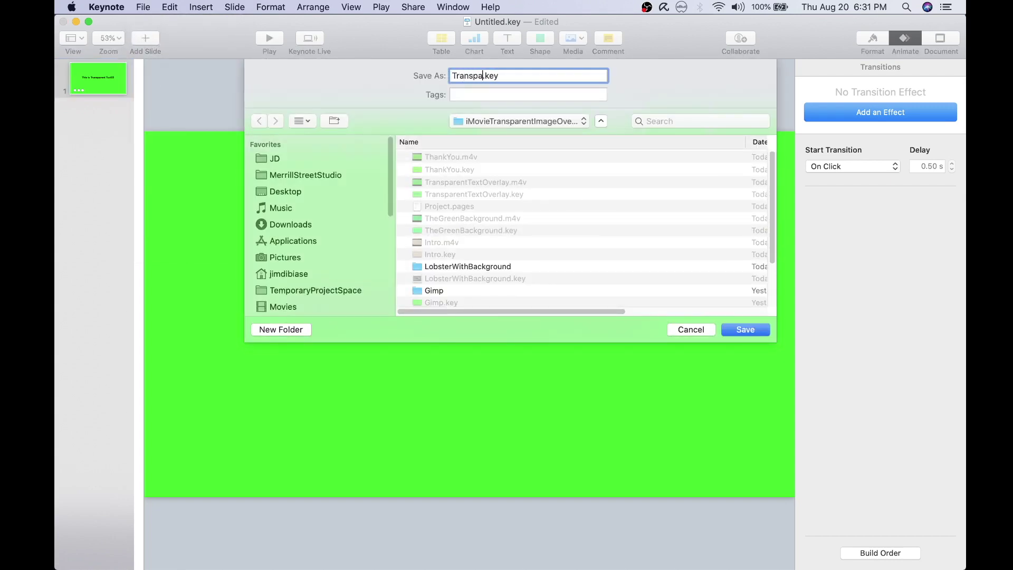
{"action": "type", "text": "tTextOverlay"}
{"action": "key", "text": "Return"}
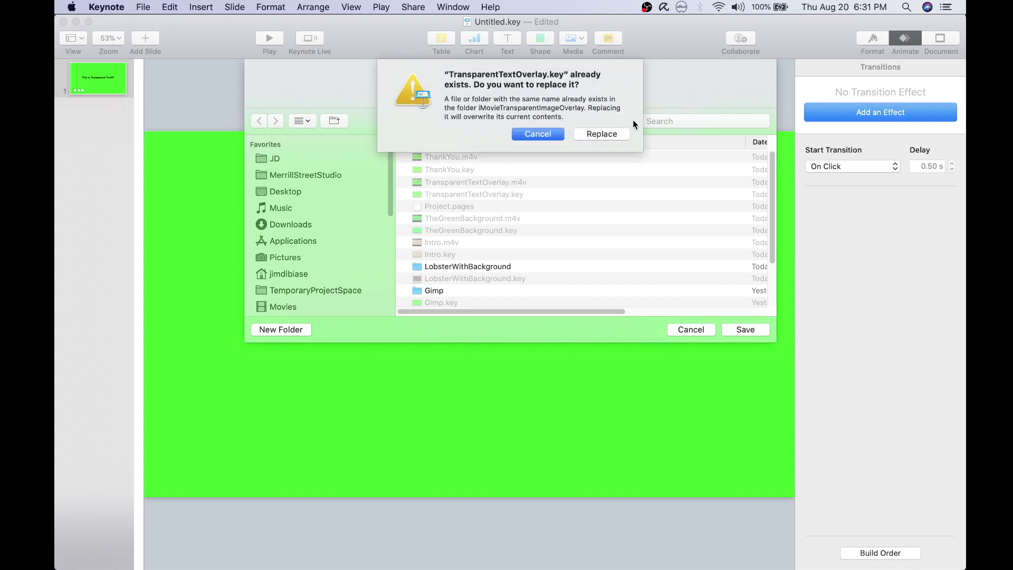
{"action": "left_click", "coordinate": [617, 132]}
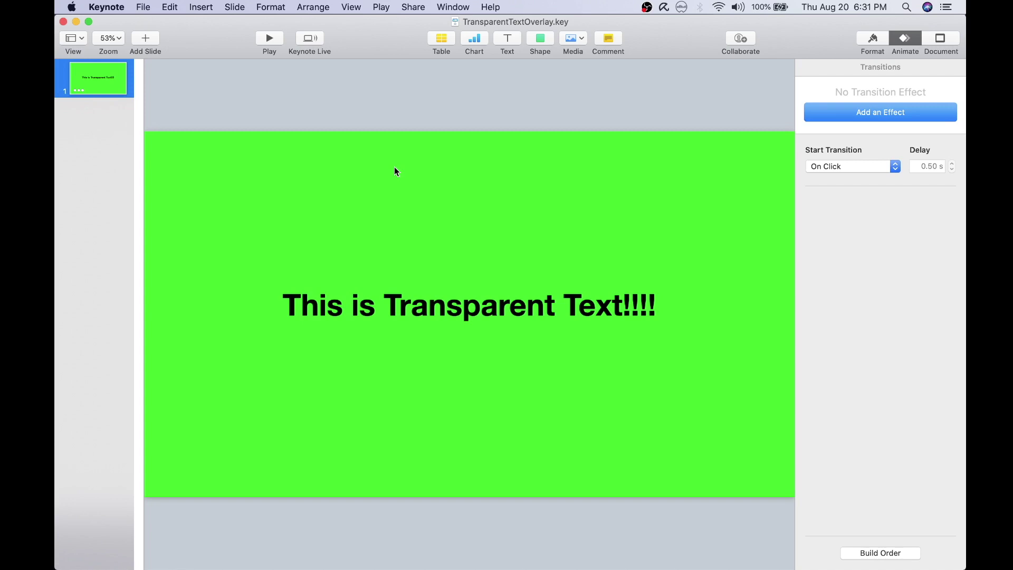
- Export the slide as a 1080p movie named TransparentTextOverlayDemo.m4v
{"action": "left_click", "coordinate": [141, 7]}
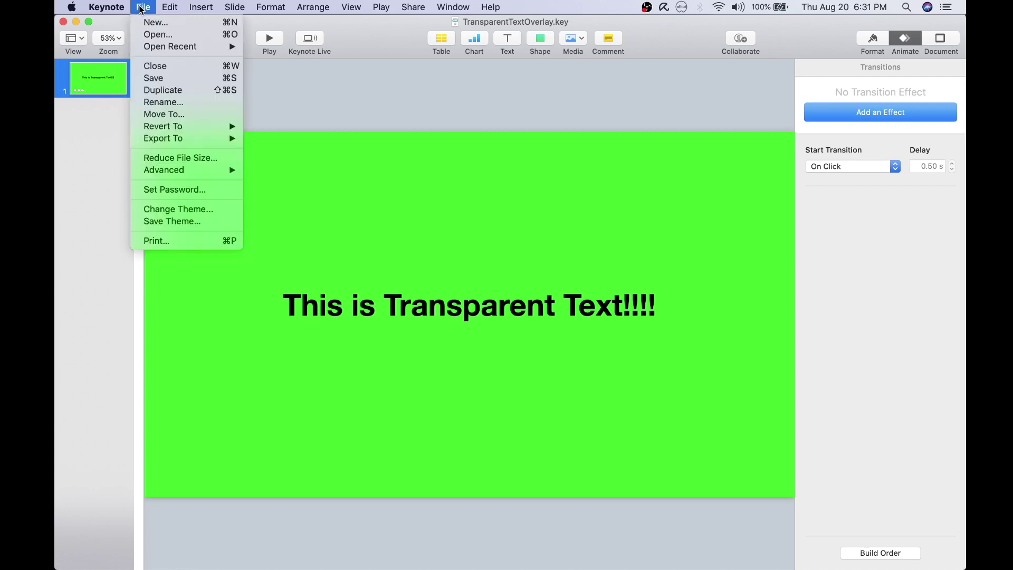
{"action": "mouse_move", "coordinate": [174, 139]}
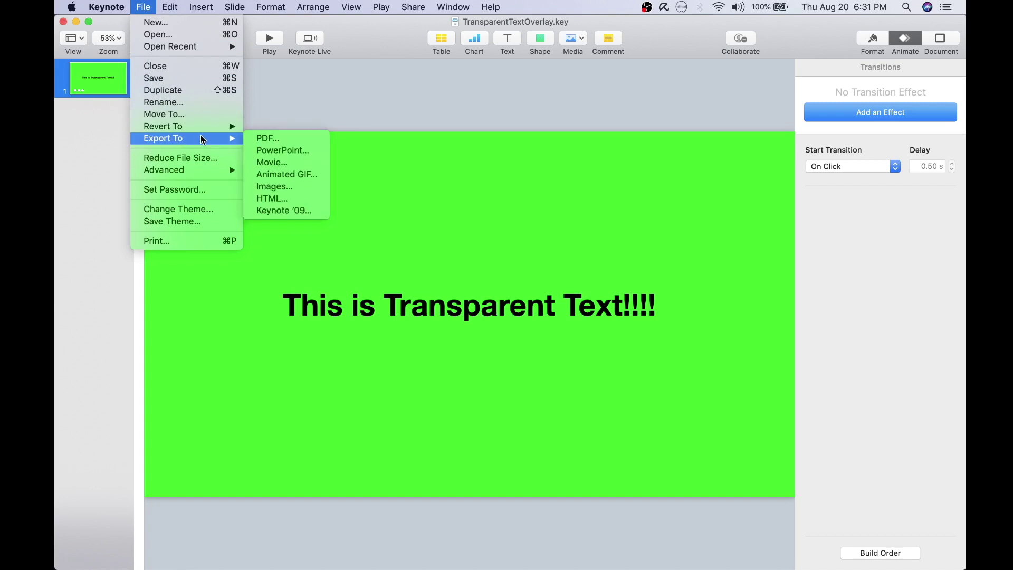
{"action": "left_click", "coordinate": [260, 161]}
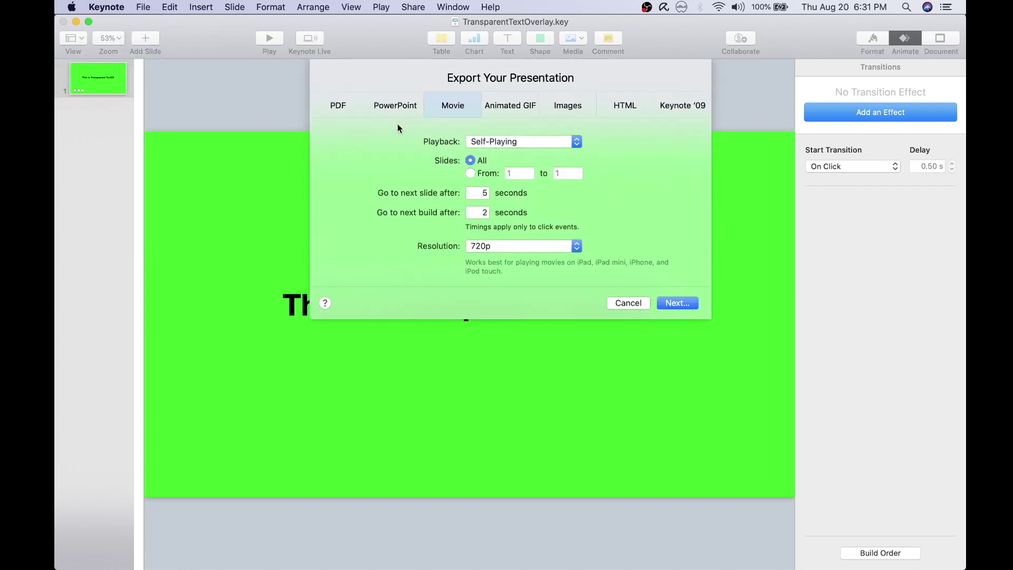
{"action": "left_click", "coordinate": [575, 248]}
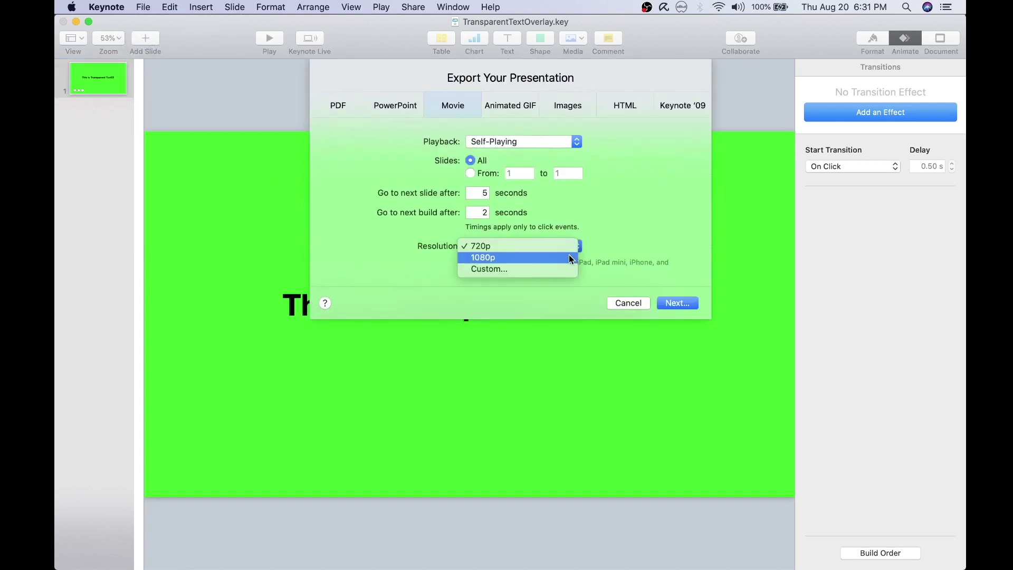
{"action": "left_click", "coordinate": [569, 255]}
{"action": "left_click", "coordinate": [666, 303]}
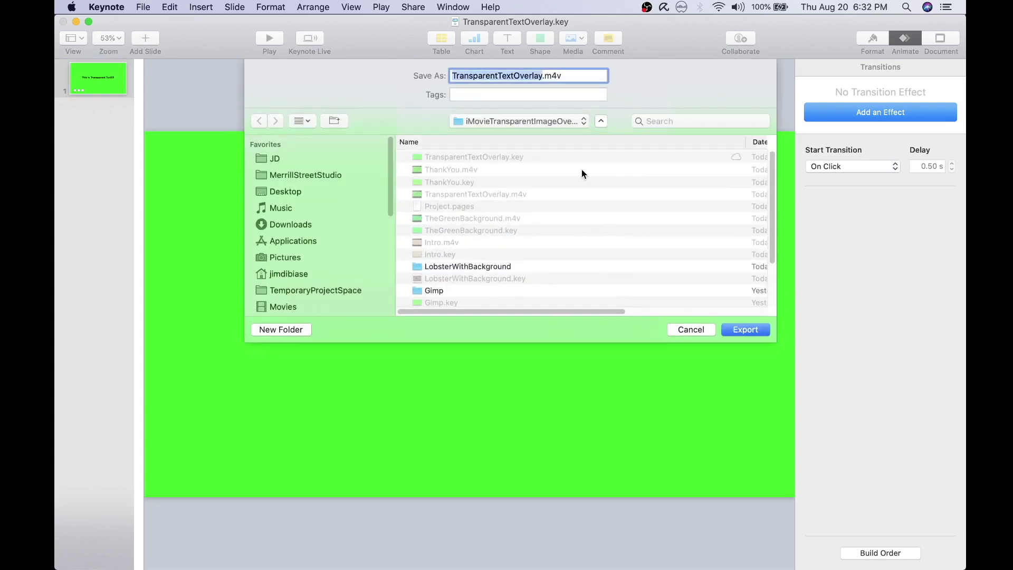
{"action": "left_click", "coordinate": [545, 75]}
{"action": "type", "text": "Demo"}
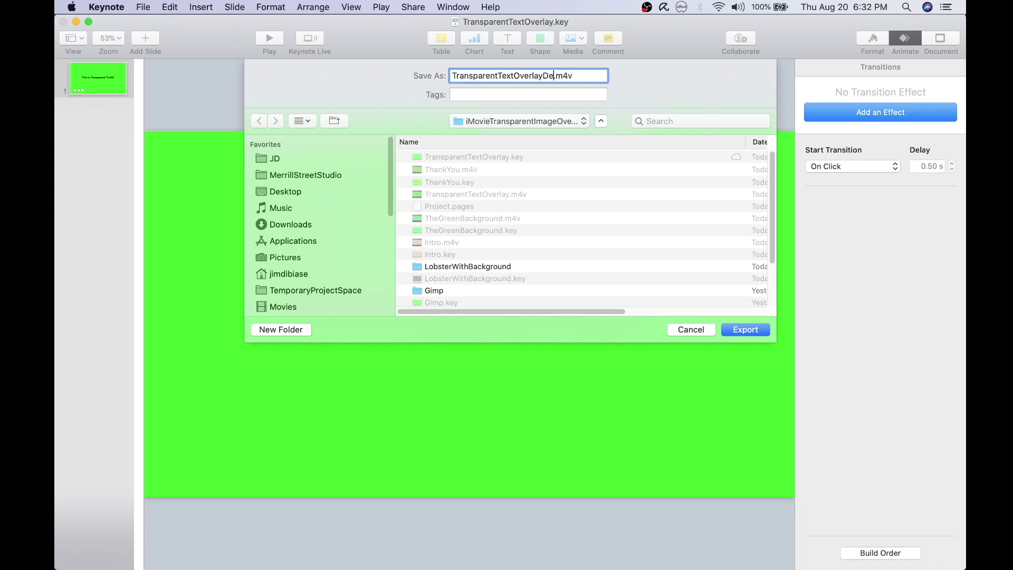
{"action": "left_click", "coordinate": [755, 330]}
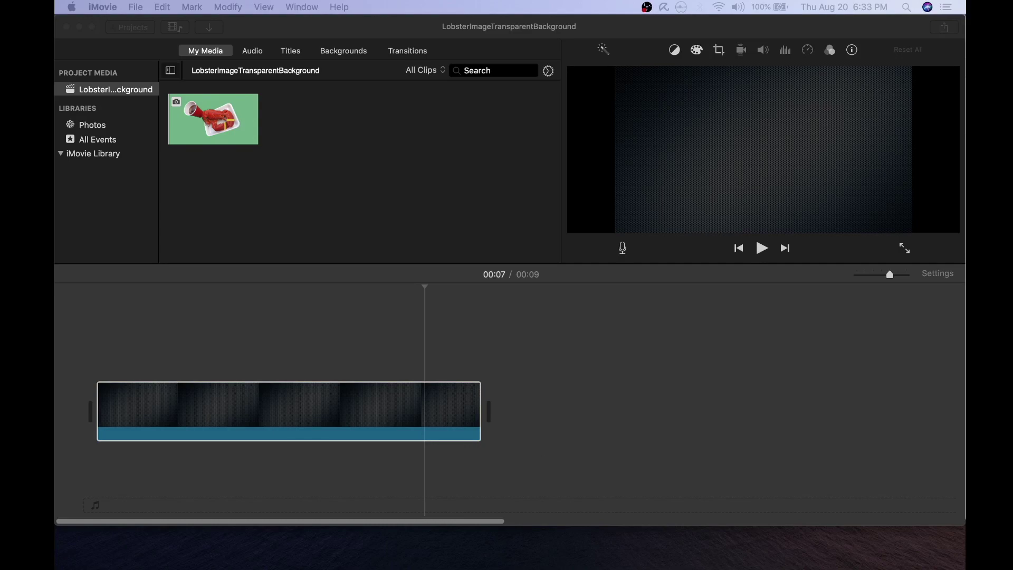
- Drag TransparentTextOverlayDemo.m4v from the Finder folder into iMovie's project media
{"action": "key", "text": "cmd+Tab"}
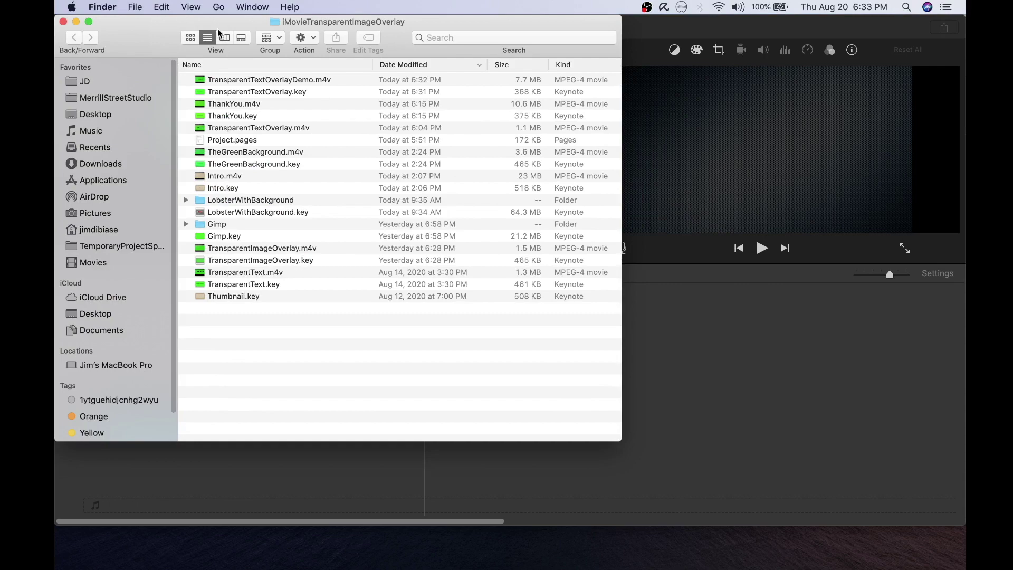
{"action": "left_click_drag", "start_coordinate": [211, 21], "coordinate": [735, 52]}
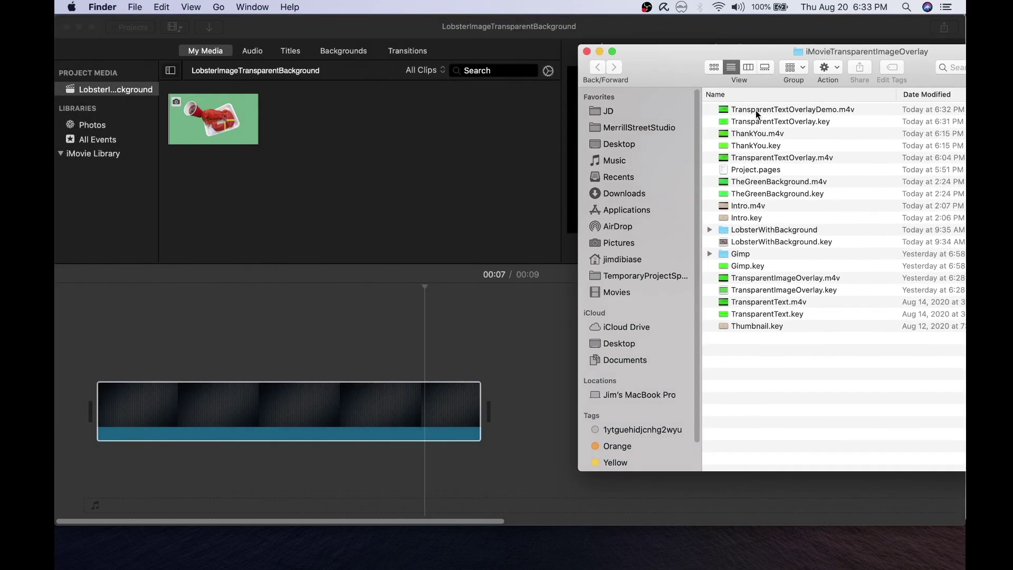
{"action": "left_click_drag", "start_coordinate": [758, 112], "coordinate": [344, 121]}
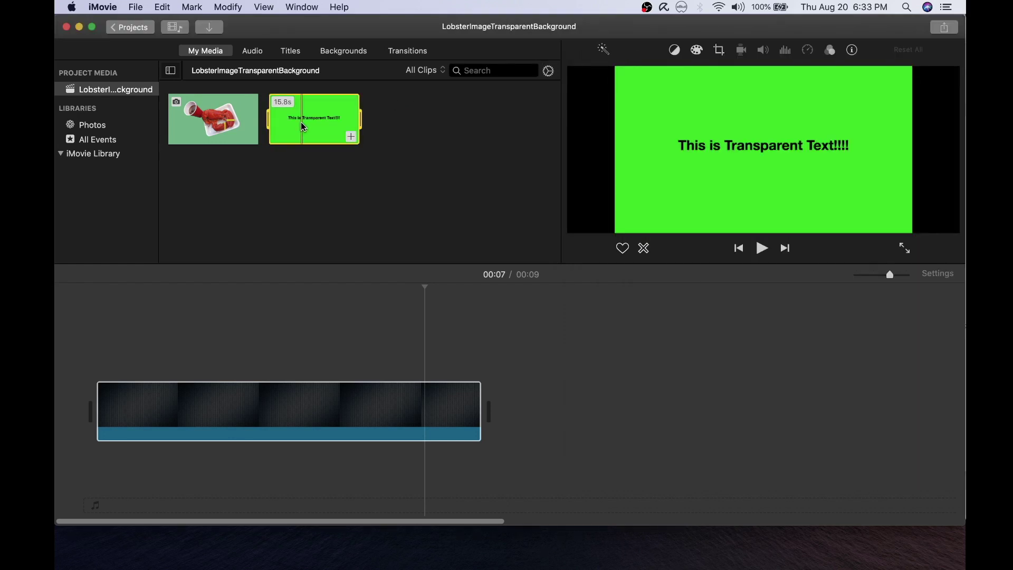
- Overlay the green text clip on the Industrial background, stretch the background to 15.8 s, and apply Green/Blue Screen
{"action": "left_click_drag", "start_coordinate": [304, 126], "coordinate": [97, 361]}
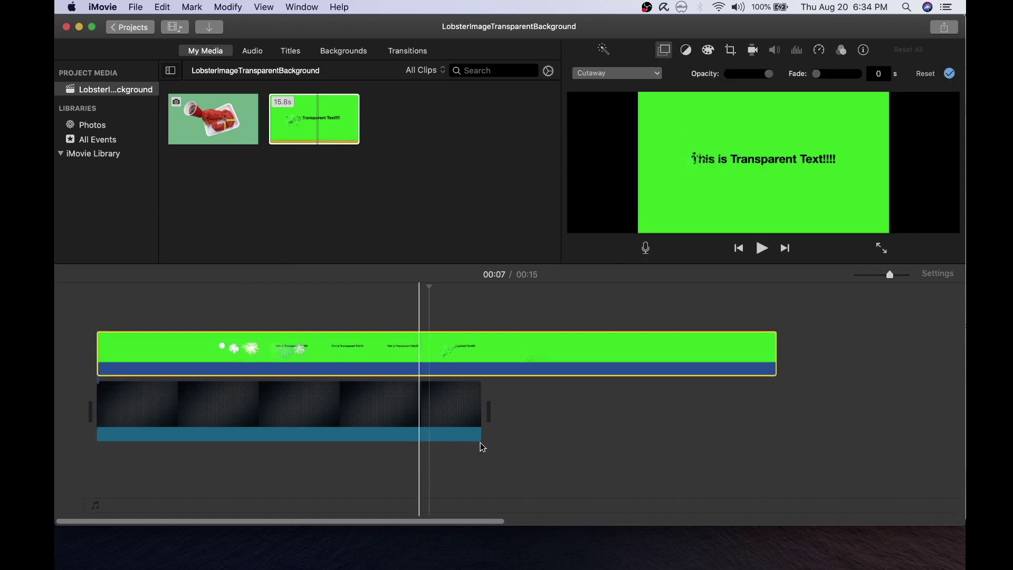
{"action": "left_click_drag", "start_coordinate": [480, 430], "coordinate": [767, 412]}
{"action": "left_click", "coordinate": [650, 342]}
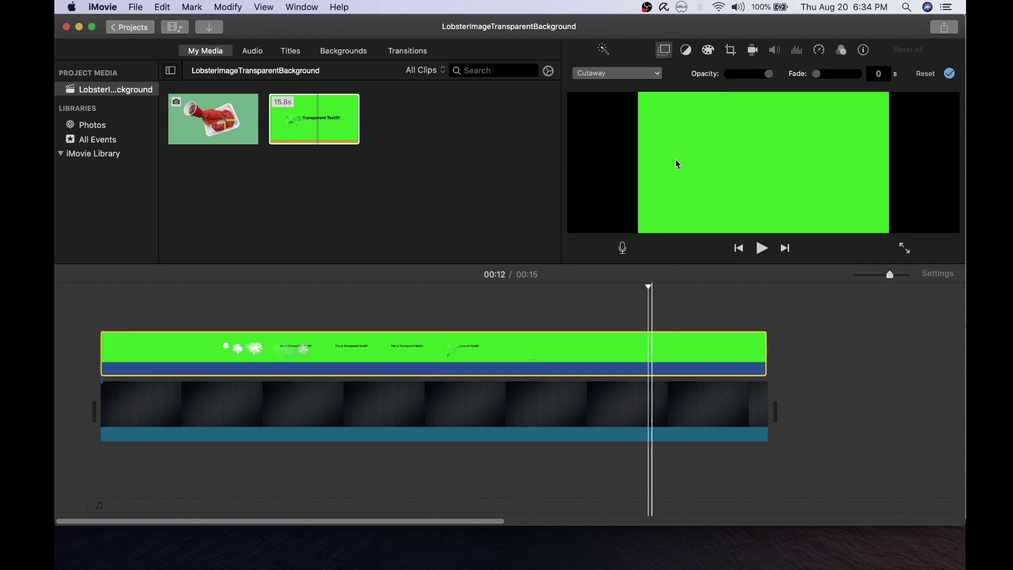
{"action": "left_click", "coordinate": [658, 74]}
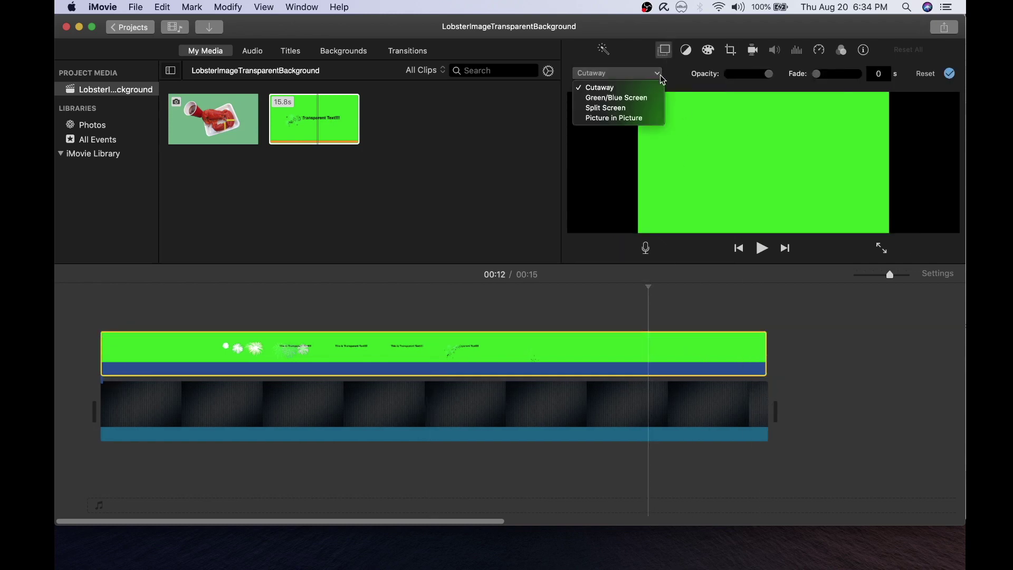
{"action": "left_click", "coordinate": [658, 98]}
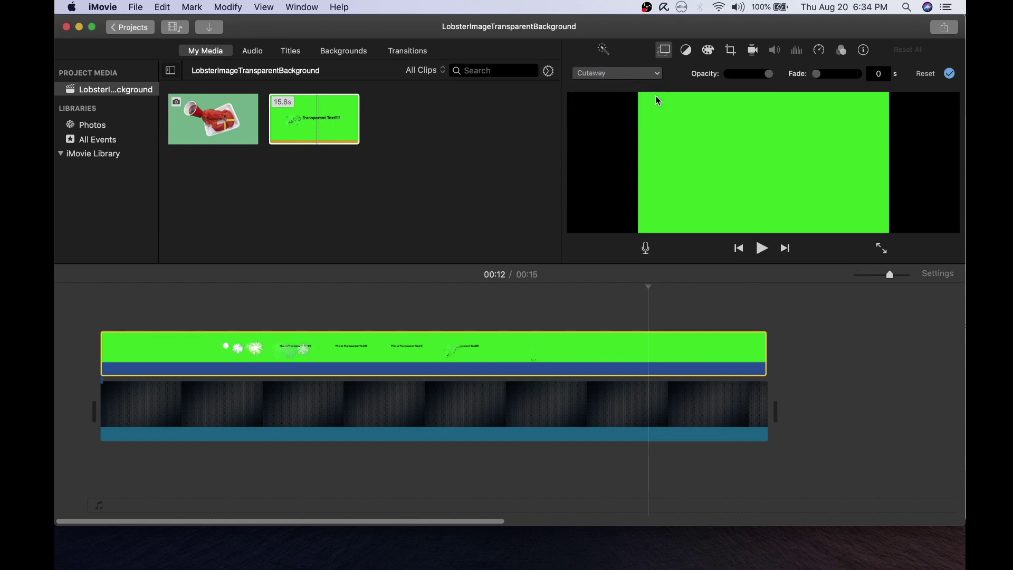
{"action": "left_click", "coordinate": [99, 310]}
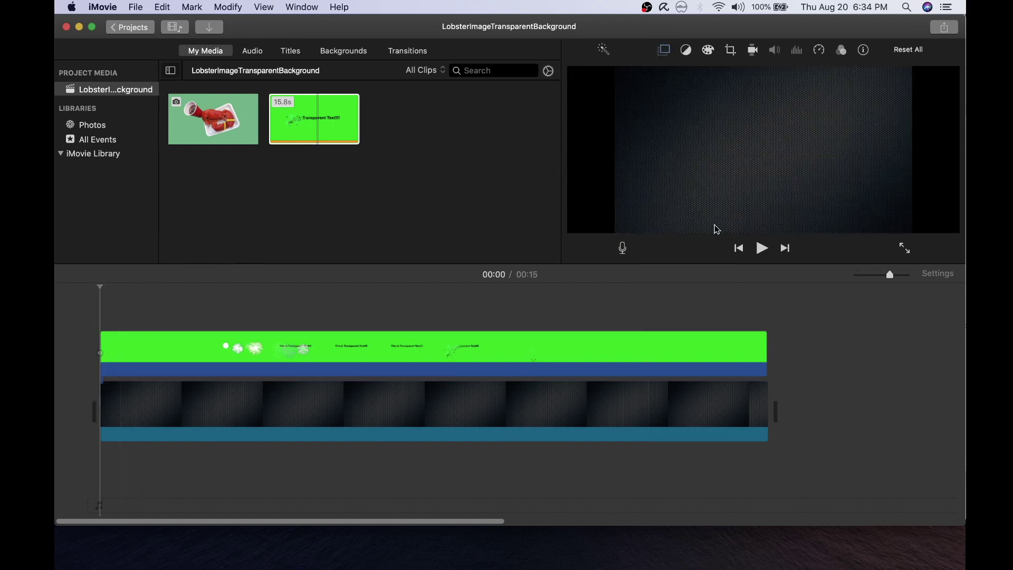